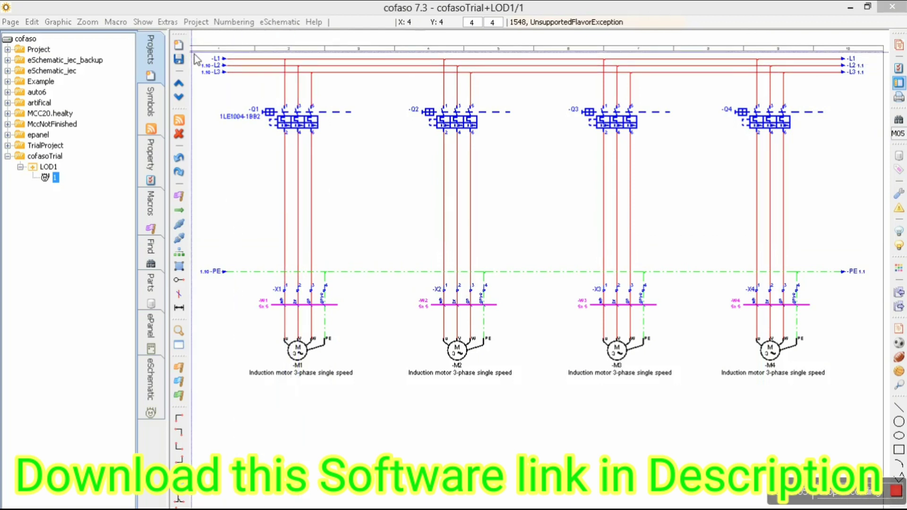
- Add page 2 to LOD1, save page 1, and return to page 1's motor schematic
drag(194, 55, 799, 421)
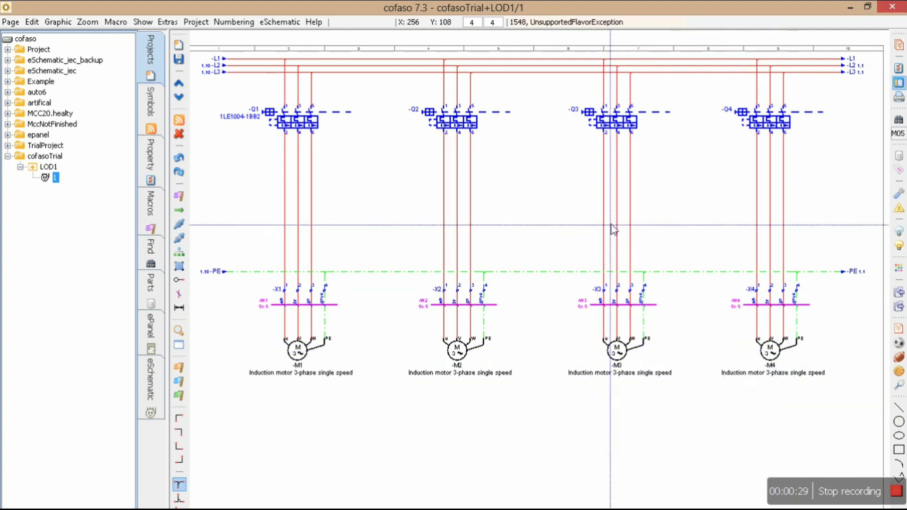
click(181, 45)
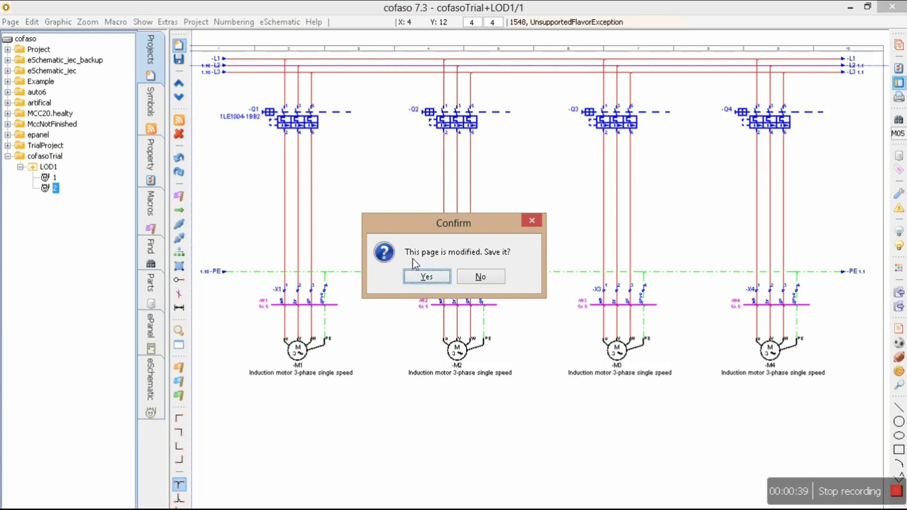
click(421, 276)
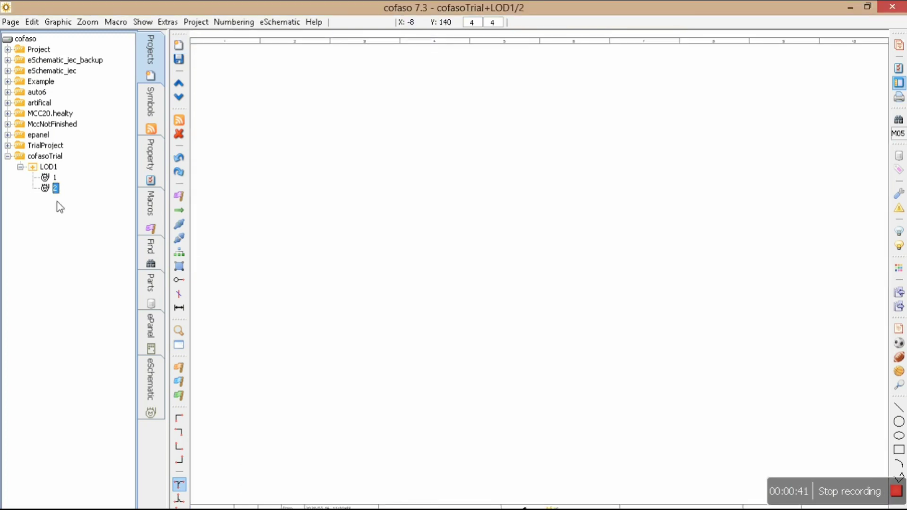
click(54, 177)
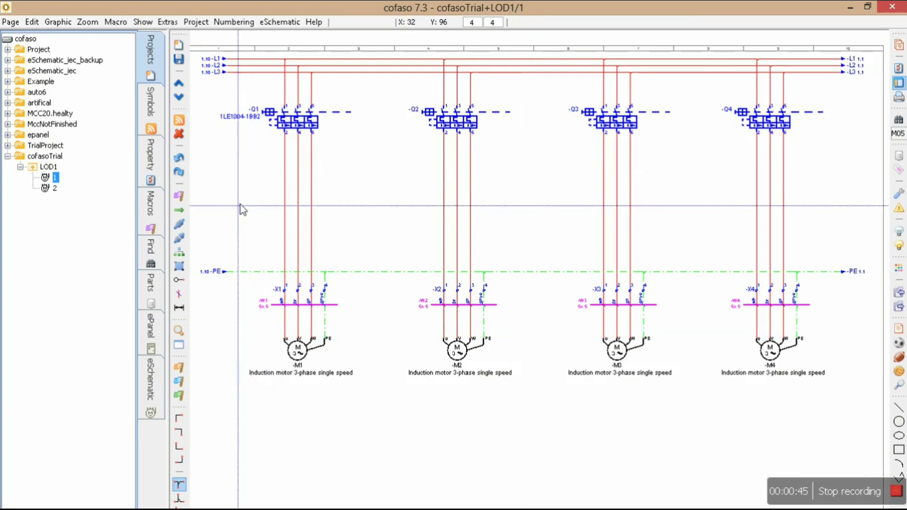
- Place an iec S08 breaker contact on motor M1's left supply wire, then request page 2
click(150, 105)
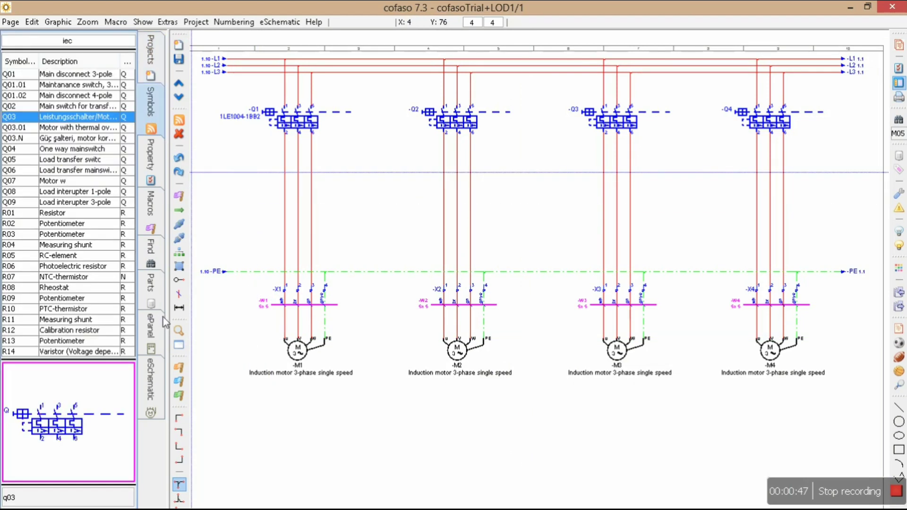
click(68, 41)
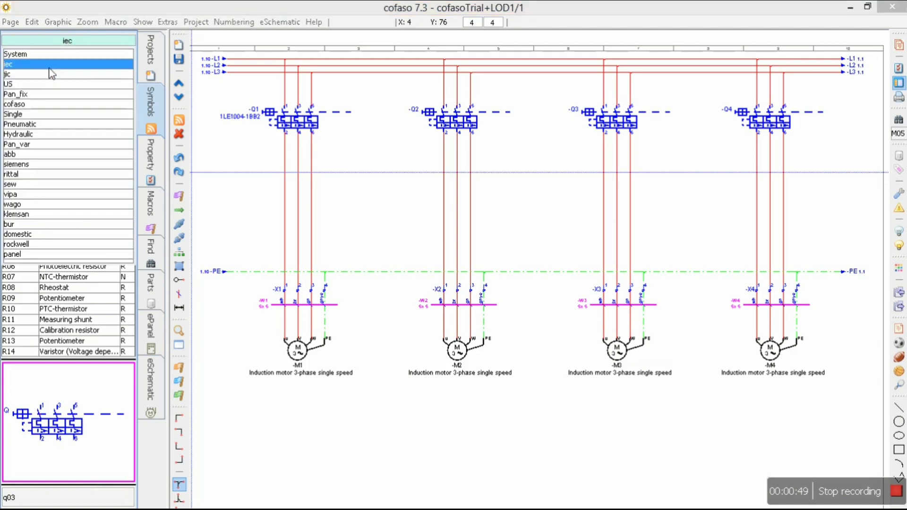
click(32, 68)
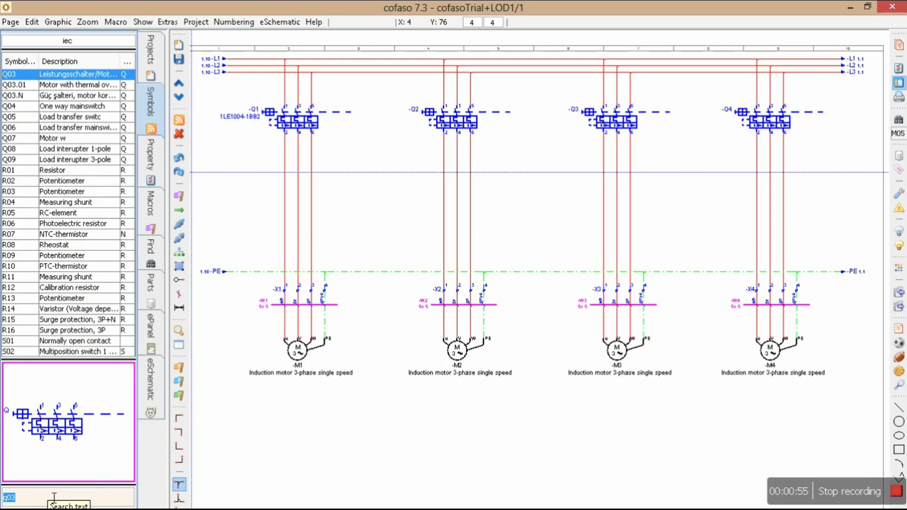
text(s08)
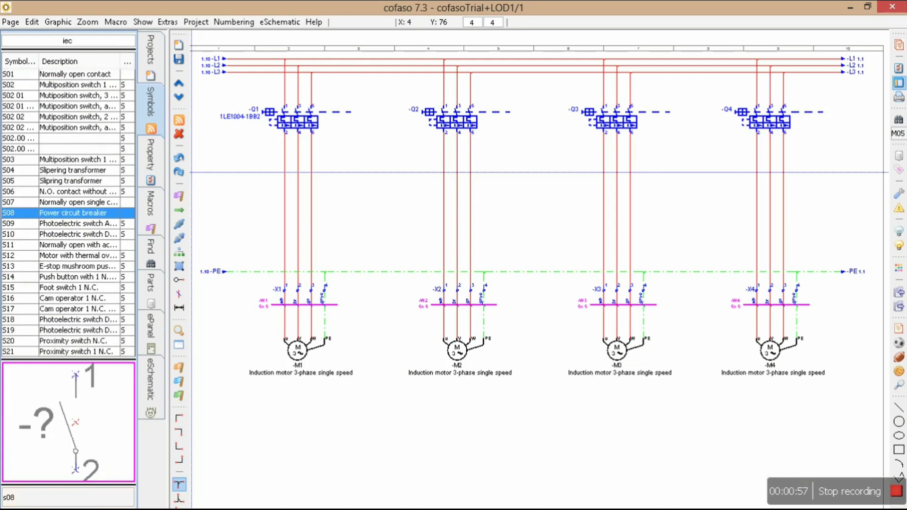
click(78, 505)
scroll(260, 195, up, 2)
scroll(260, 195, up, 2)
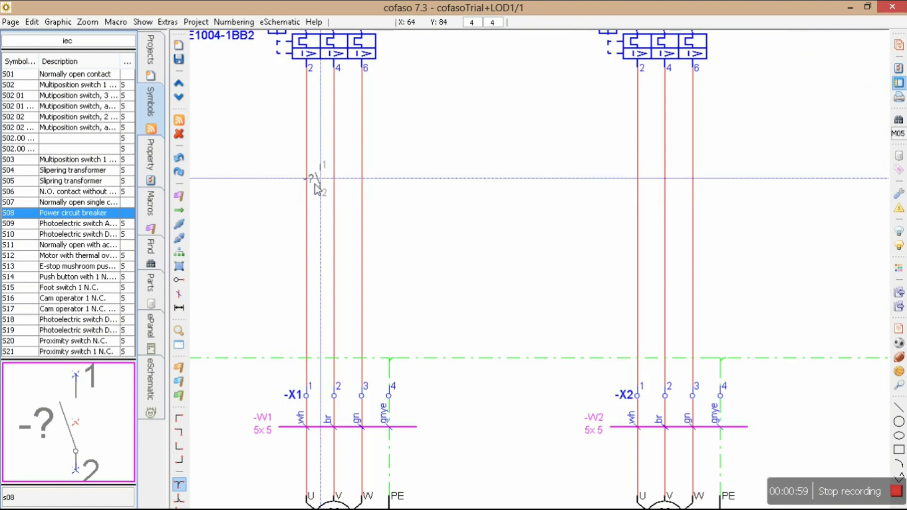
click(309, 178)
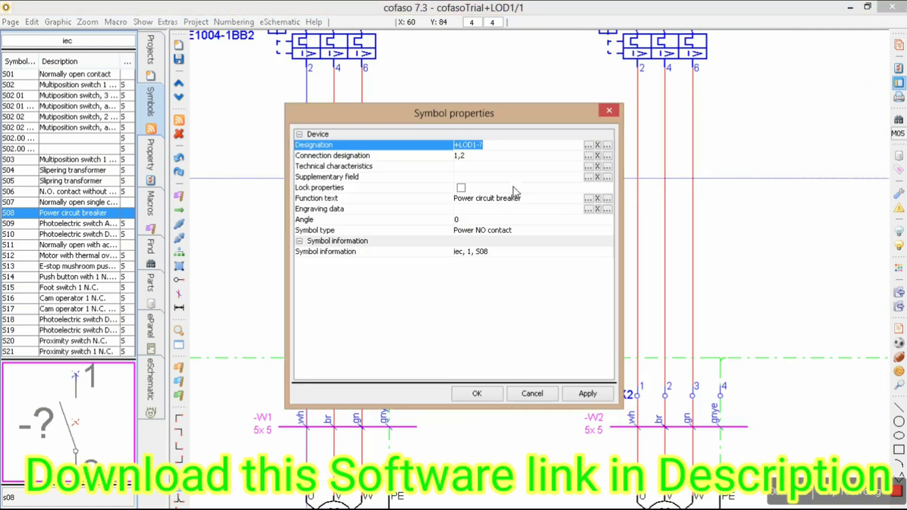
click(477, 395)
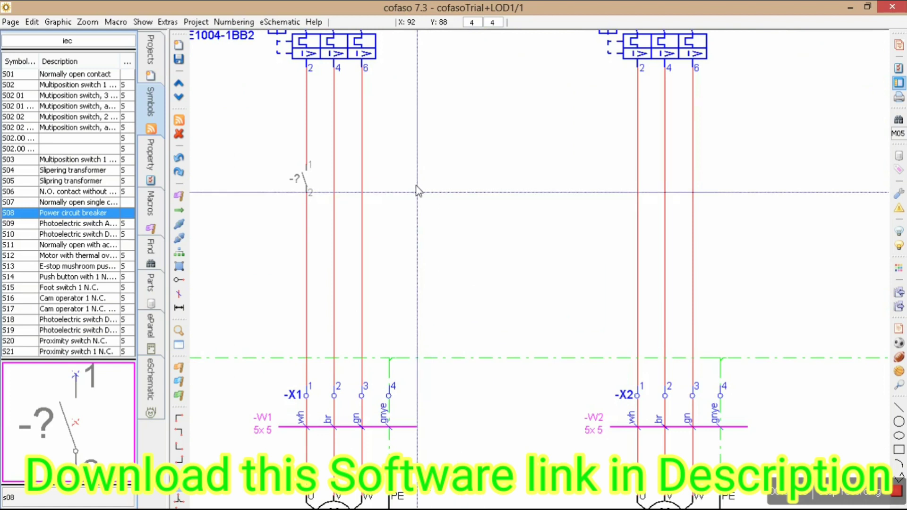
click(151, 62)
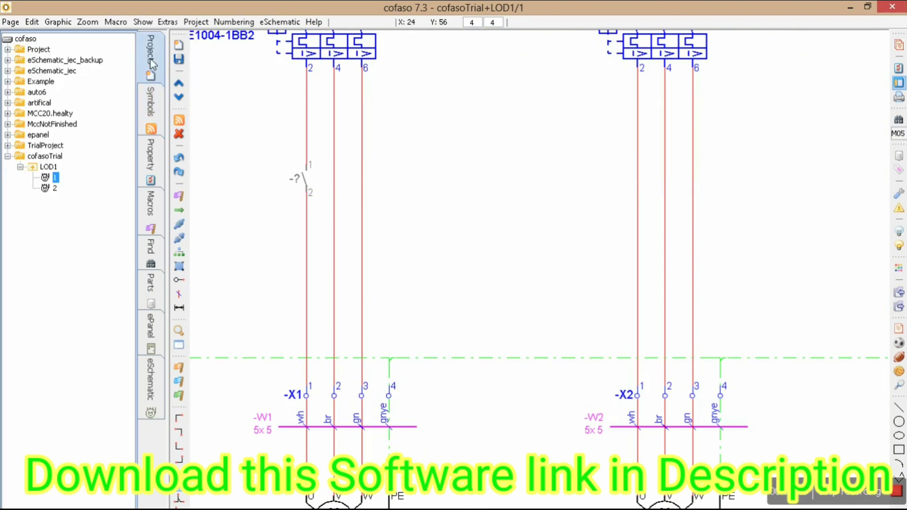
click(55, 188)
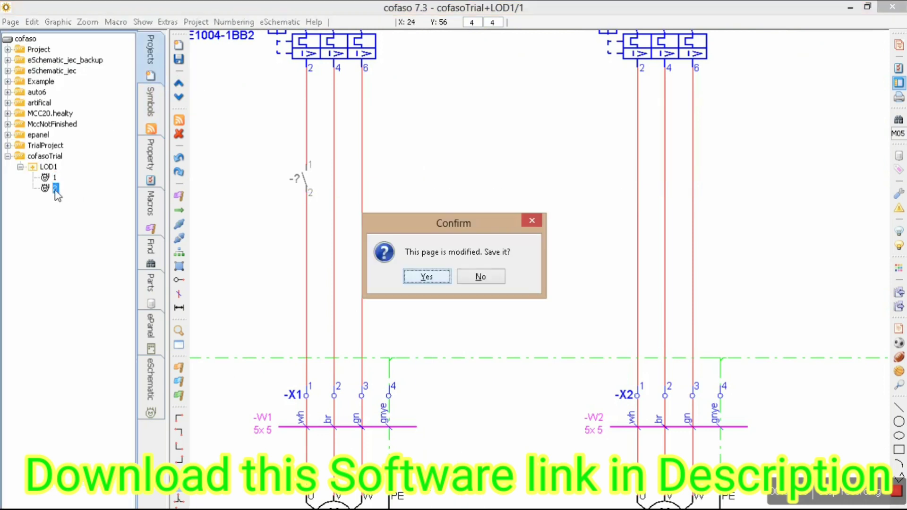
- Save page 1 and place a K01 contactor coil K1 on page 2
click(423, 278)
scroll(416, 281, down, 2)
scroll(364, 213, up, 1)
scroll(371, 209, up, 1)
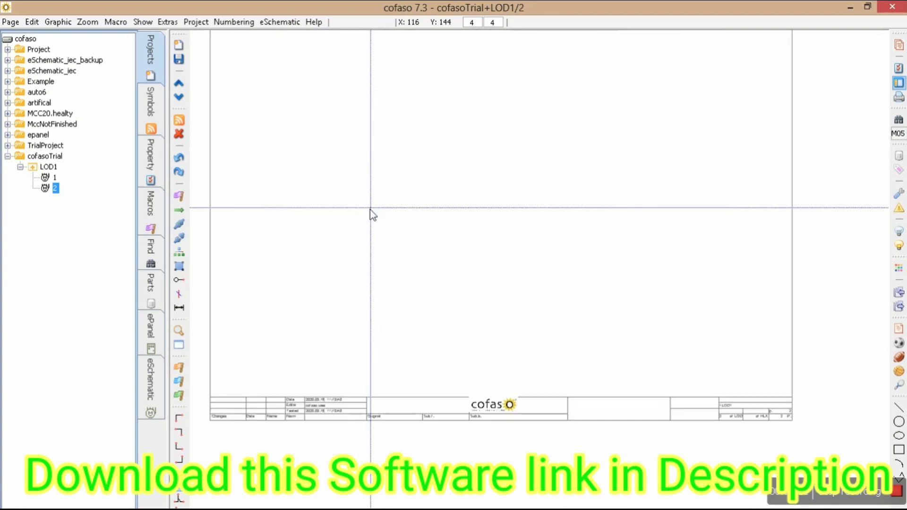
click(154, 114)
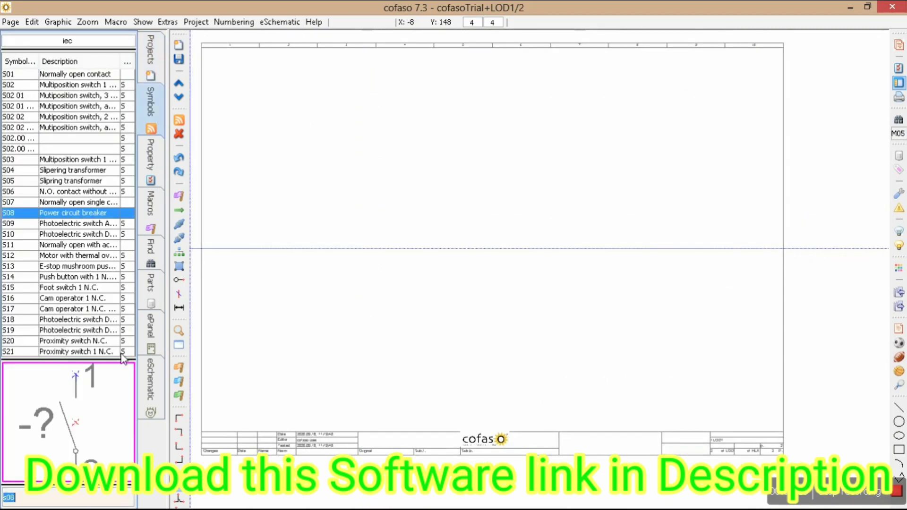
text(k0)
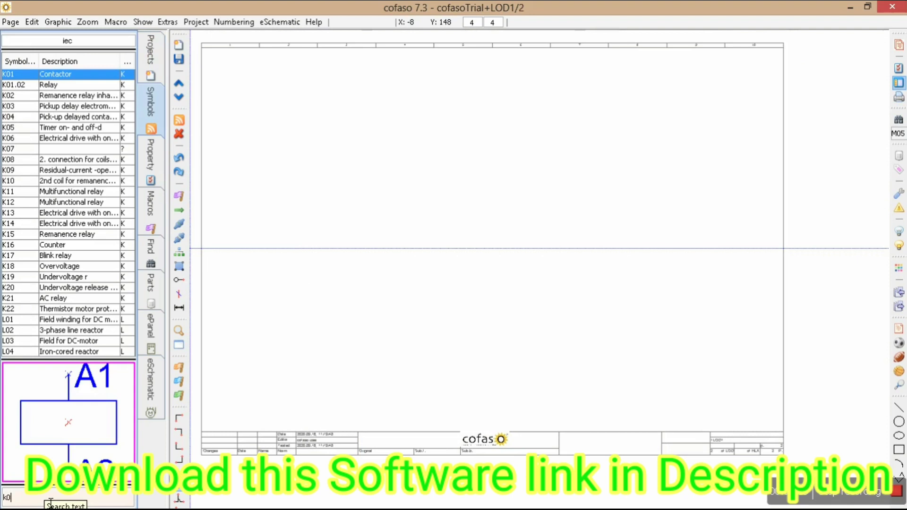
click(346, 238)
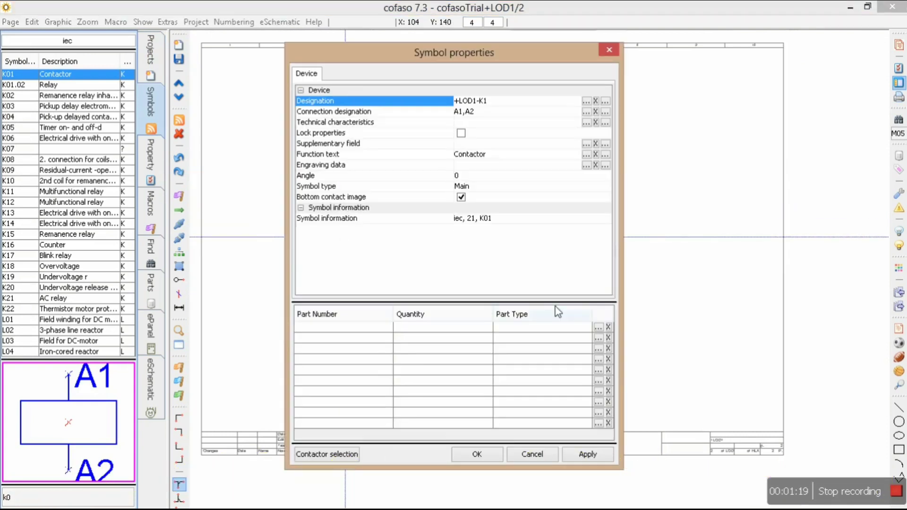
- Give coil K1 part SIE.3TF5122-0AP0 with its K1 main block, then review symbol type choices
click(341, 454)
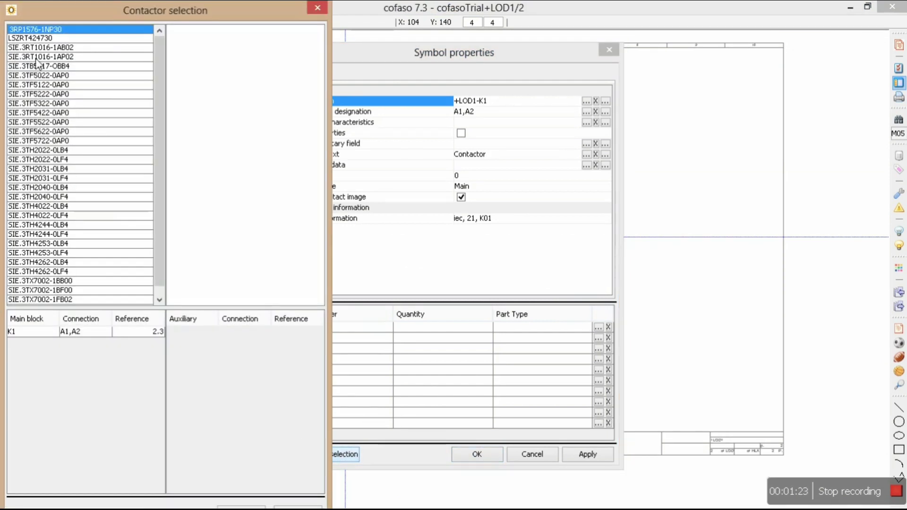
click(33, 85)
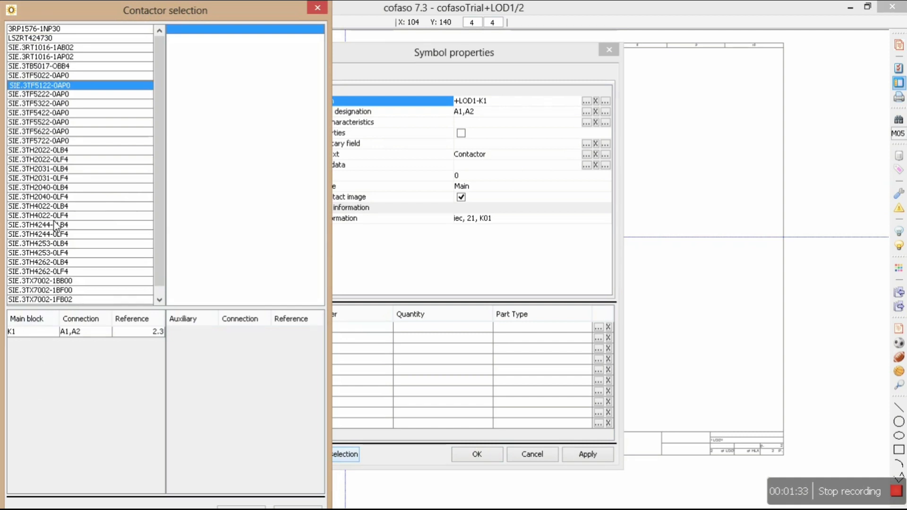
click(43, 333)
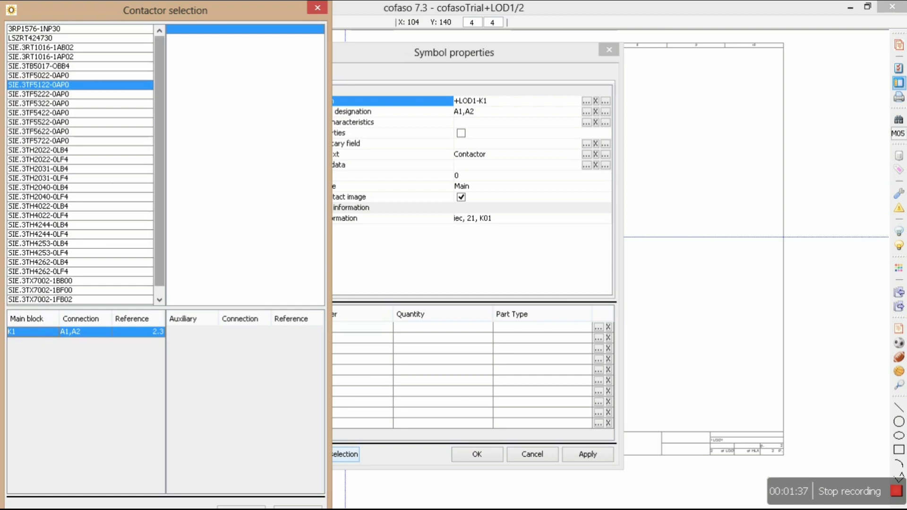
mouse_move(256, 13)
mouse_down()
mouse_move(257, 90)
mouse_move(343, 19)
mouse_up()
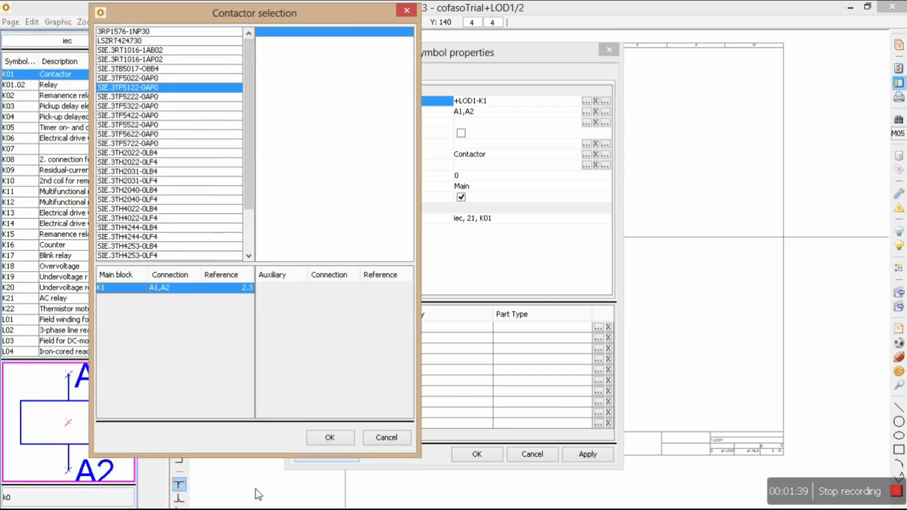
click(333, 439)
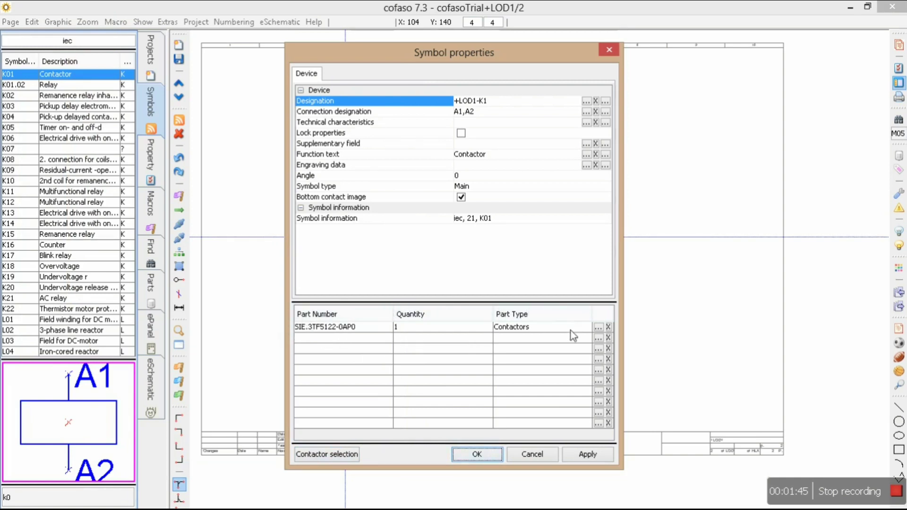
click(461, 188)
click(462, 190)
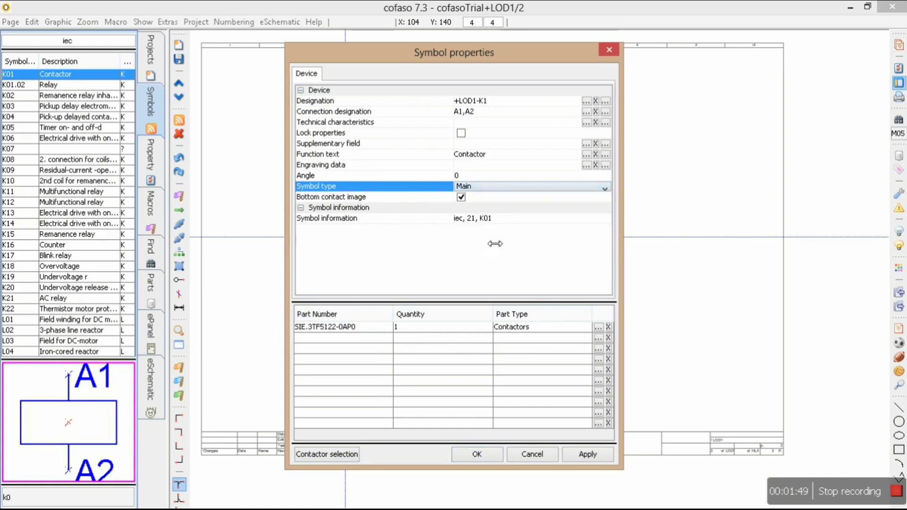
- Accept K1's properties and wire the coil up and down the control line
click(476, 454)
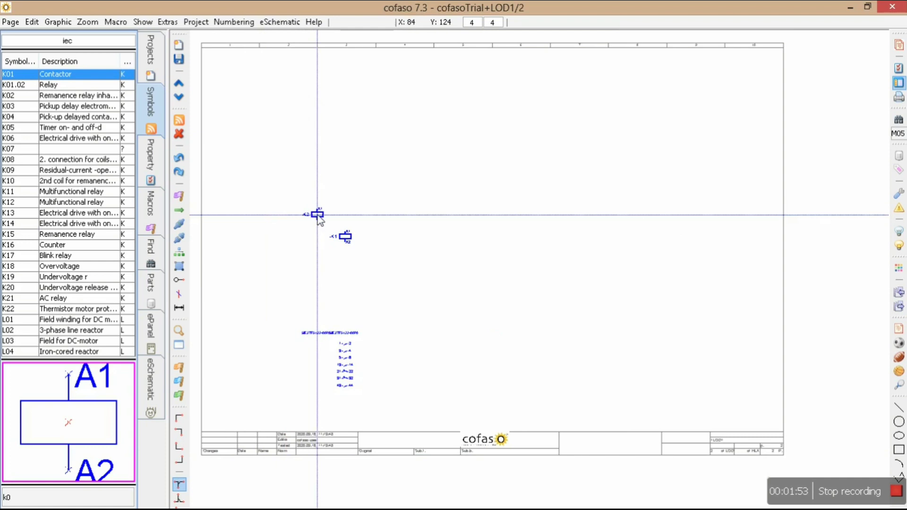
scroll(324, 240, up, 1)
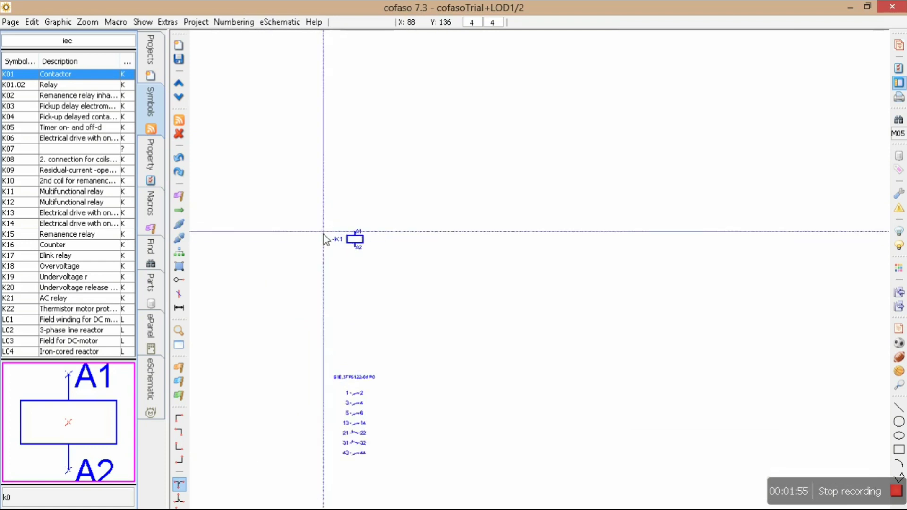
scroll(323, 267, down, 1)
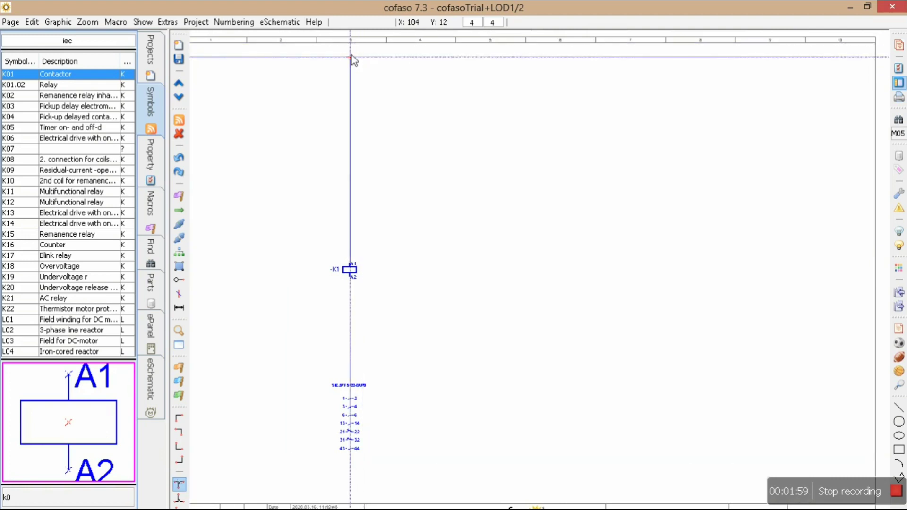
drag(350, 55, 350, 198)
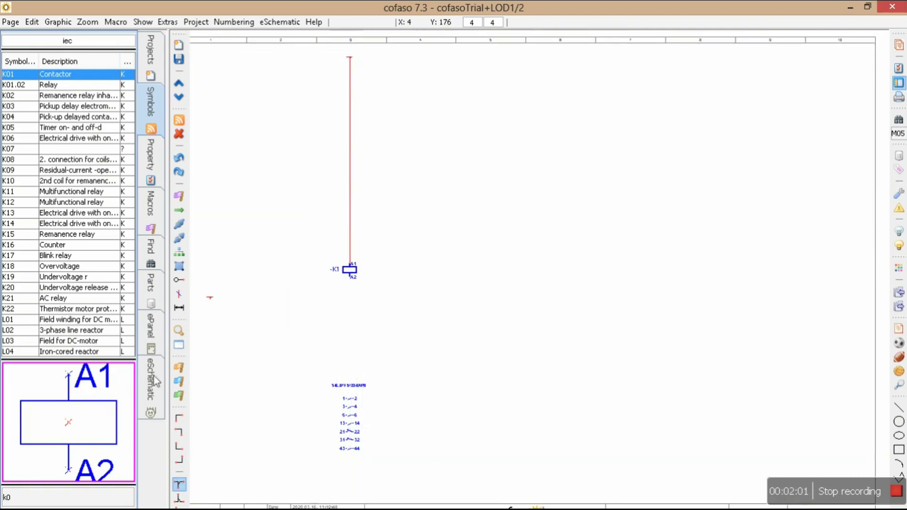
click(179, 498)
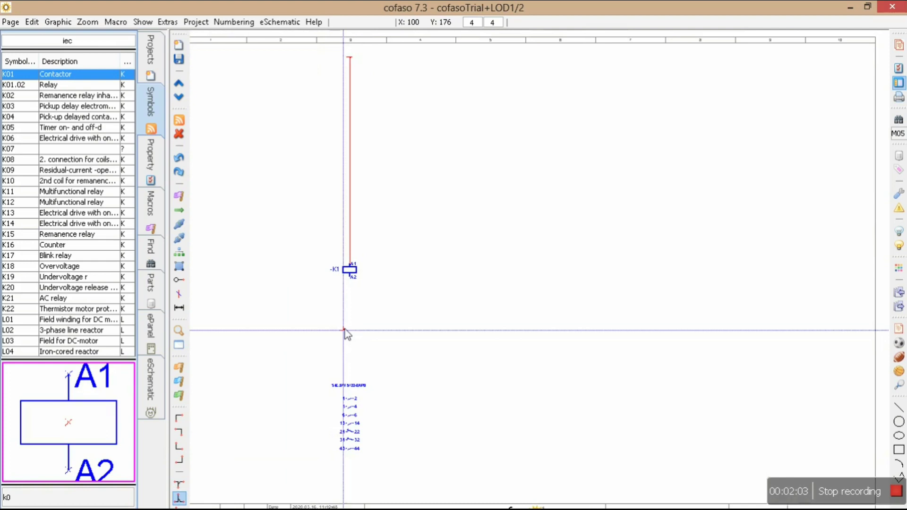
click(349, 317)
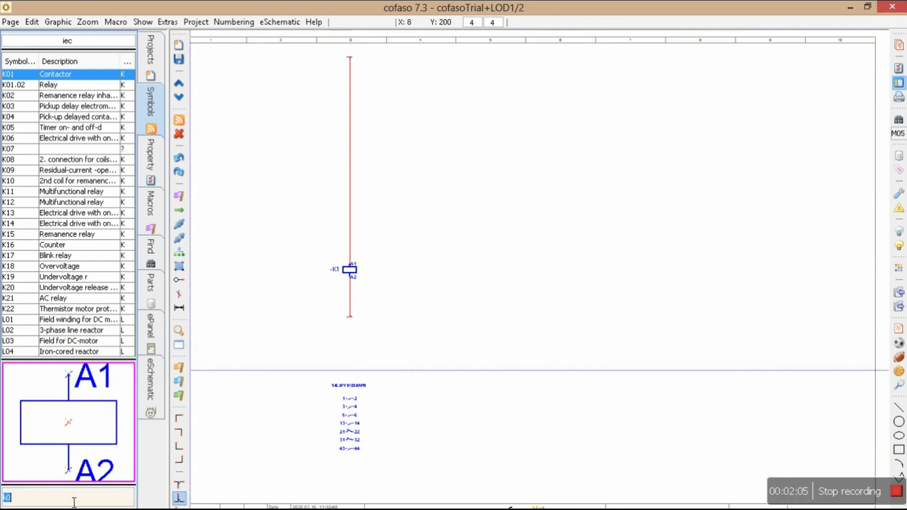
text(s52)
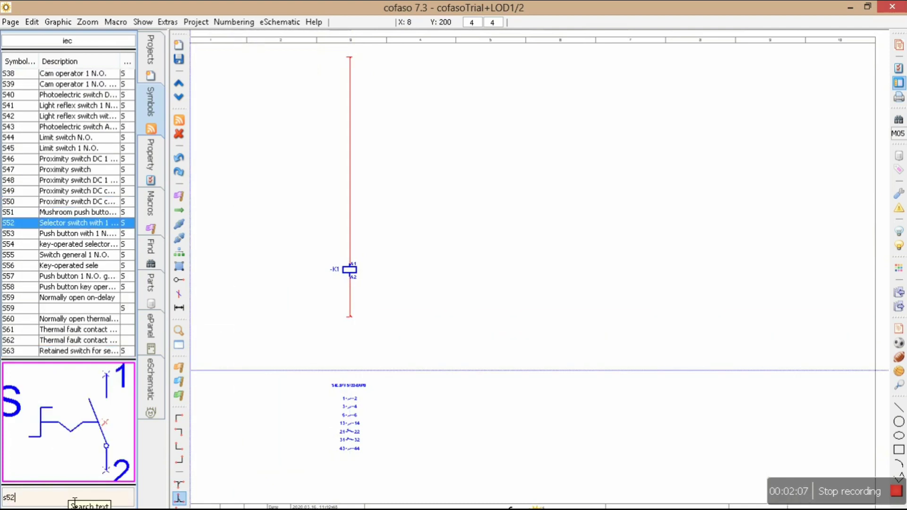
- Place S52 selector switch +LOD1-S1 on the wire above the K1 coil
key(Return)
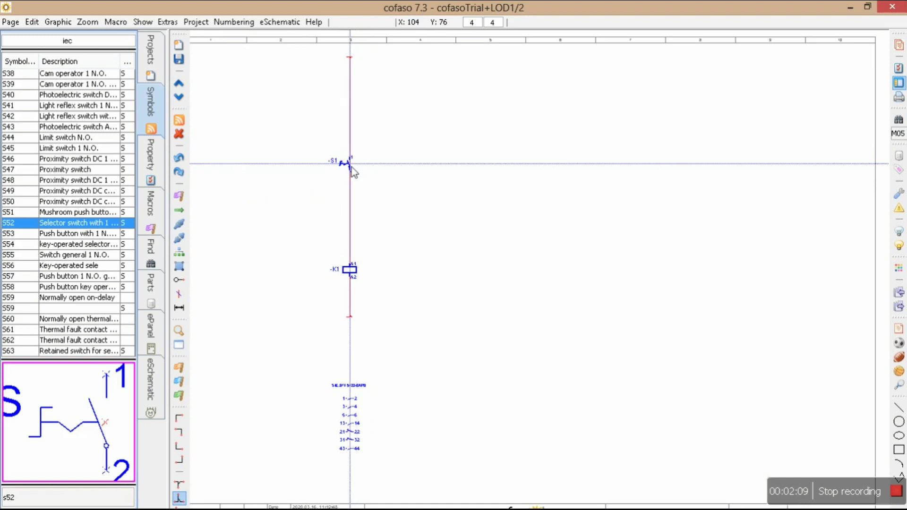
click(351, 166)
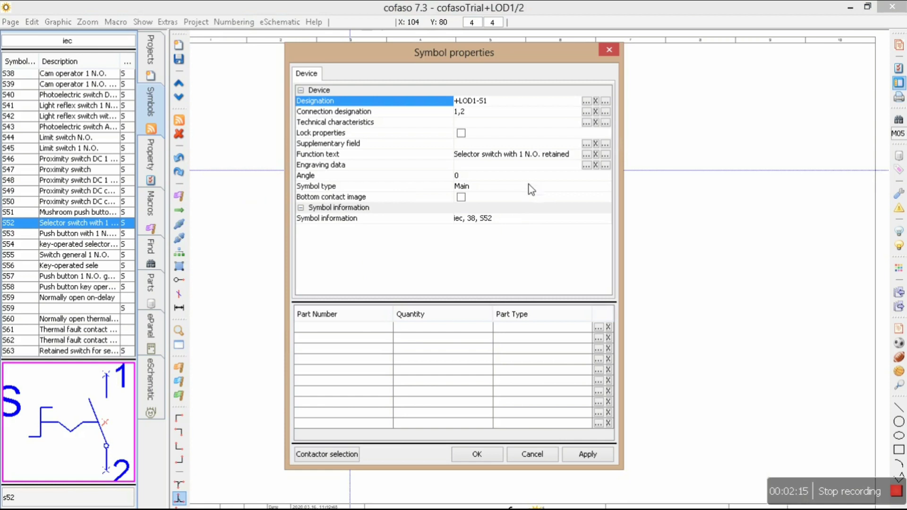
click(478, 454)
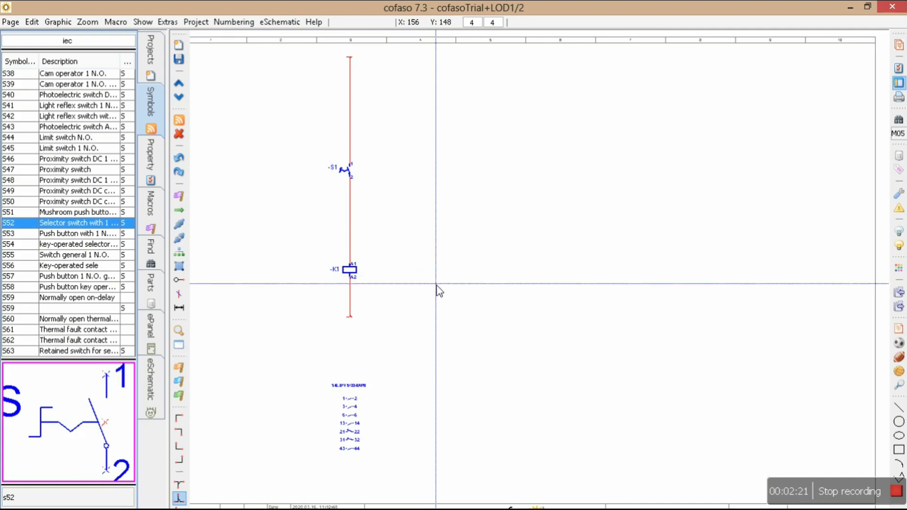
- Save page 2, reopen page 1, and bring up the symbol library for s08
click(151, 51)
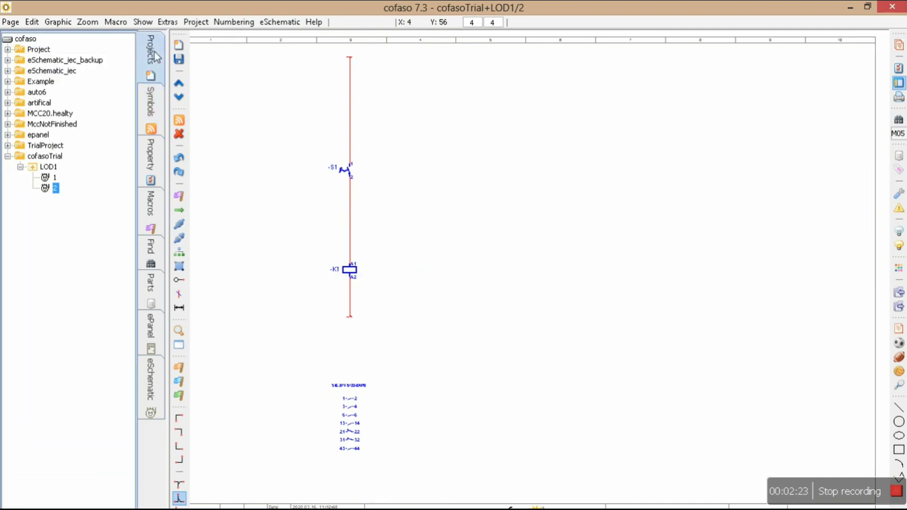
double_click(54, 178)
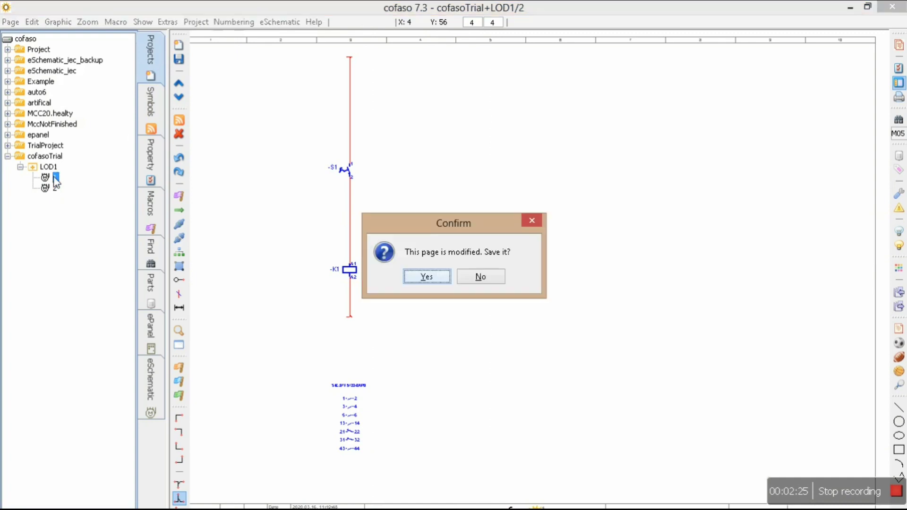
click(427, 277)
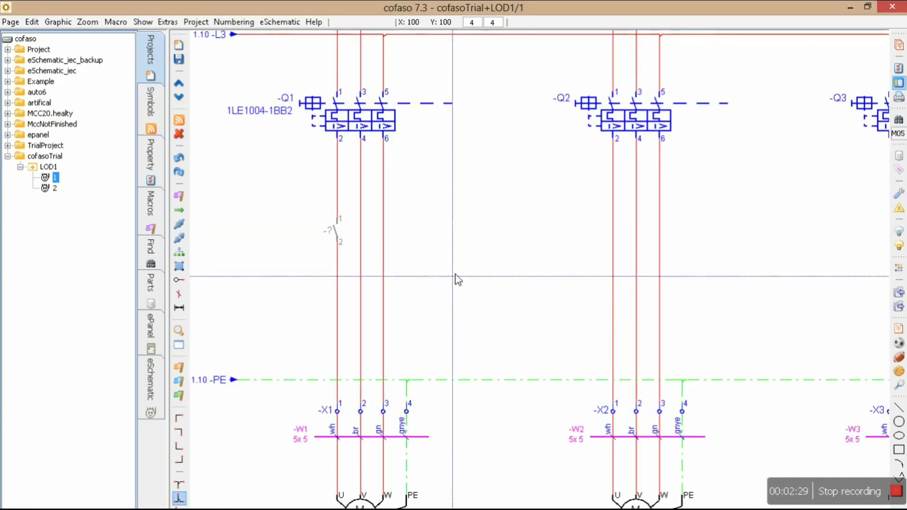
click(151, 103)
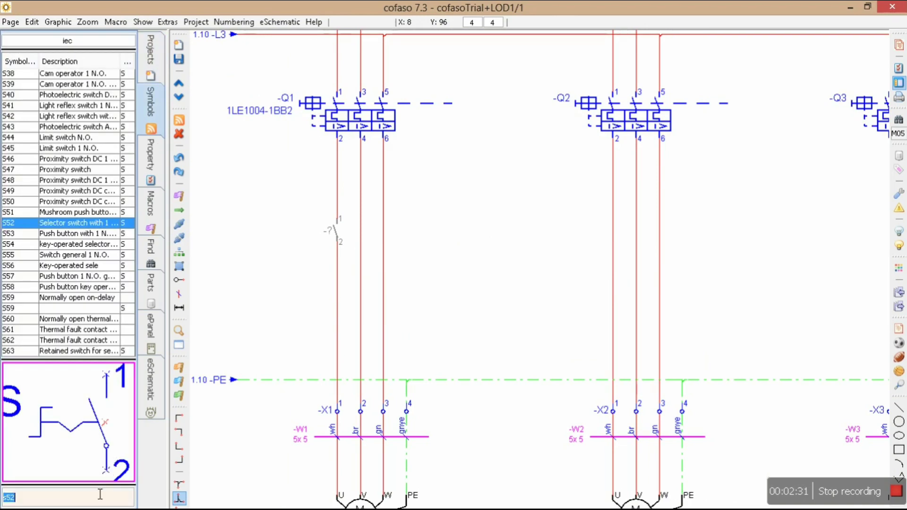
text(s08)
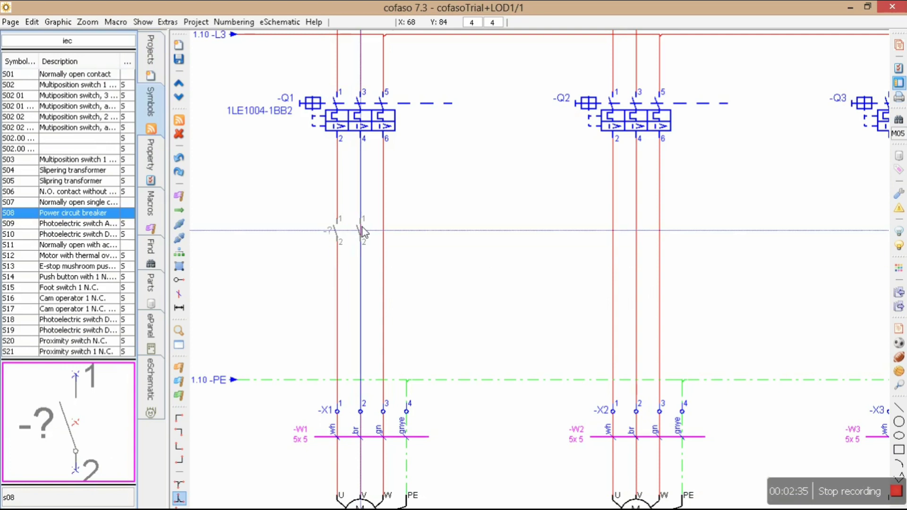
scroll(355, 241, up, 2)
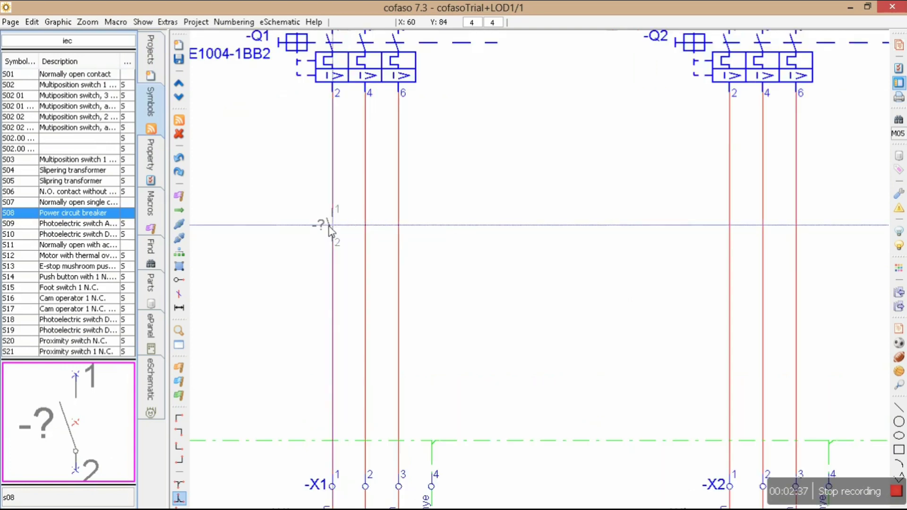
- Place the first S08 contact on phase one, designated +LOD1-K1 with terminals 1,2
click(333, 230)
click(589, 146)
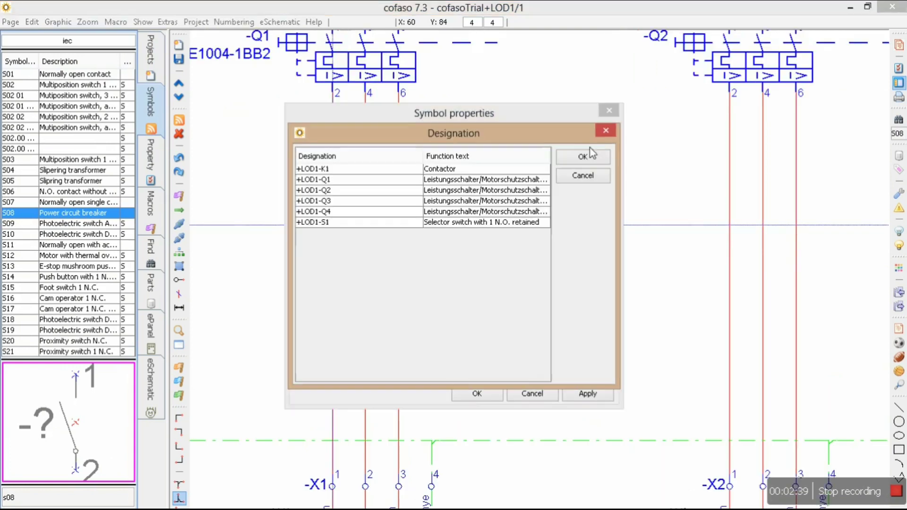
click(433, 168)
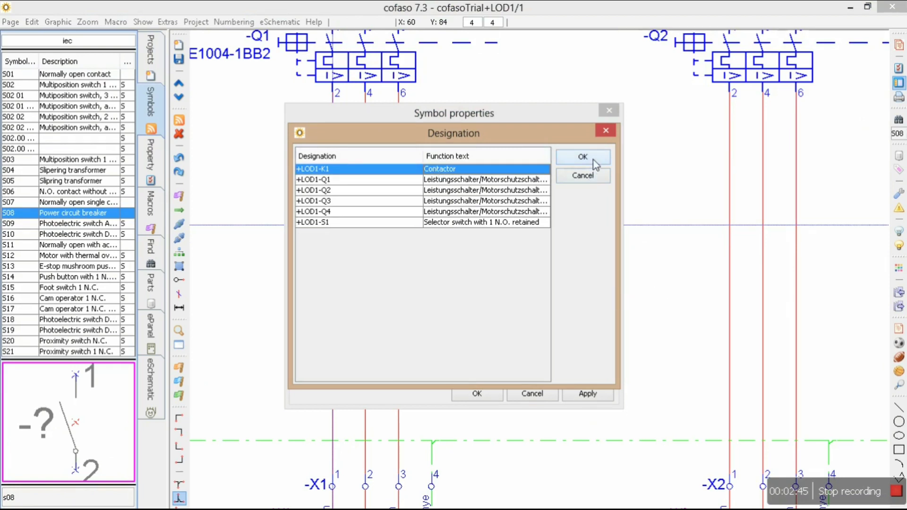
click(583, 157)
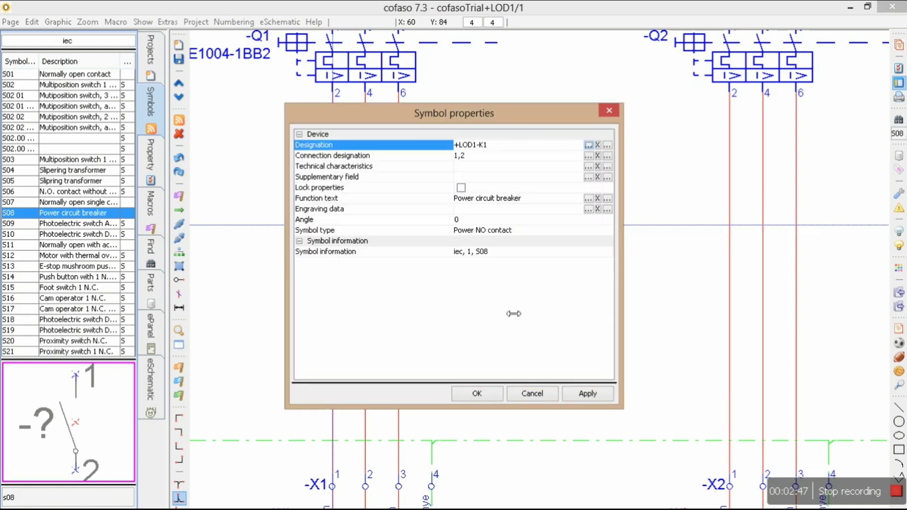
click(475, 393)
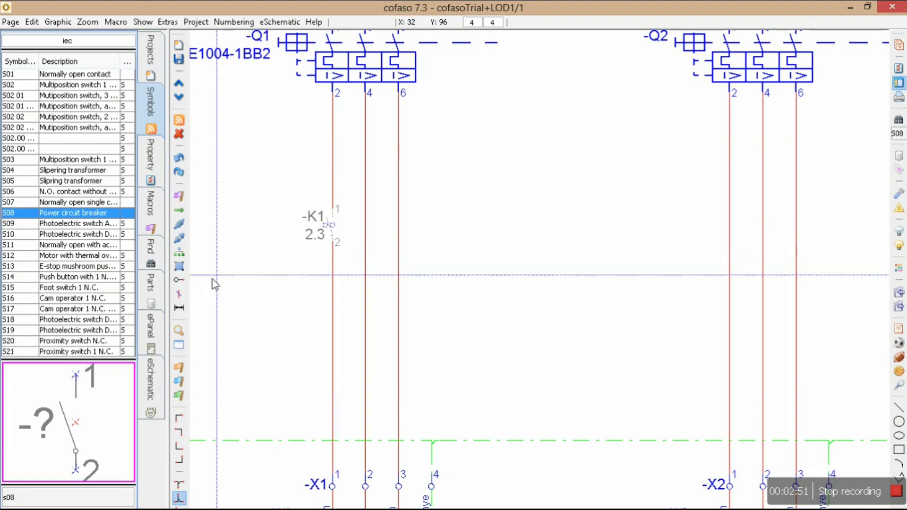
- Place the second K1 contact on phase two with terminals 3,4
drag(72, 467, 363, 227)
click(363, 227)
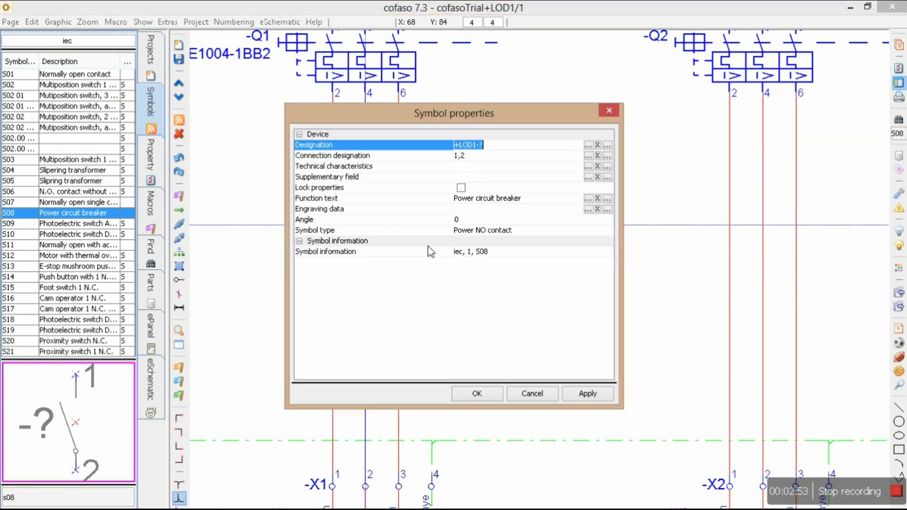
click(478, 159)
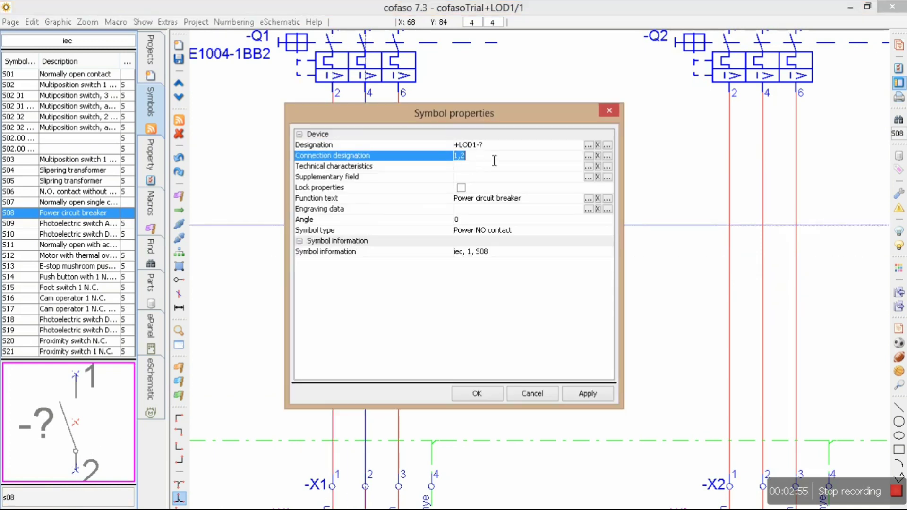
click(587, 145)
click(467, 170)
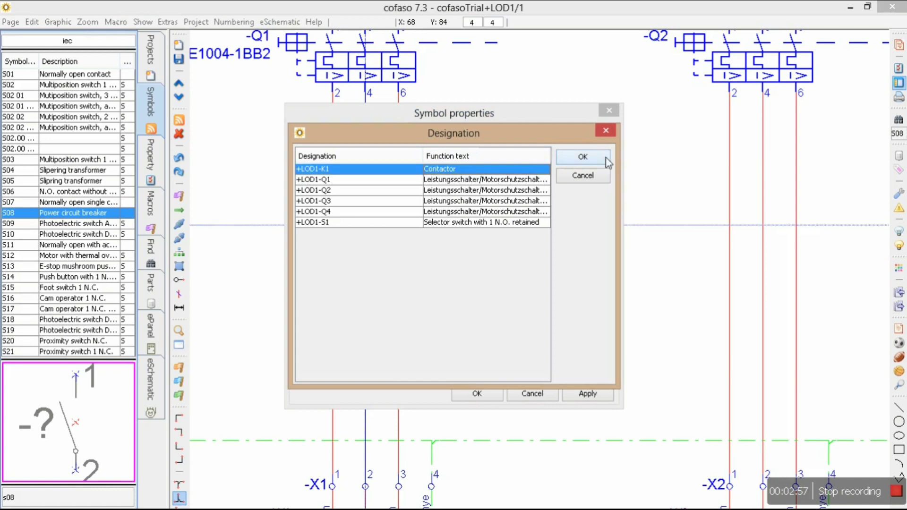
click(582, 156)
click(479, 158)
text(3,)
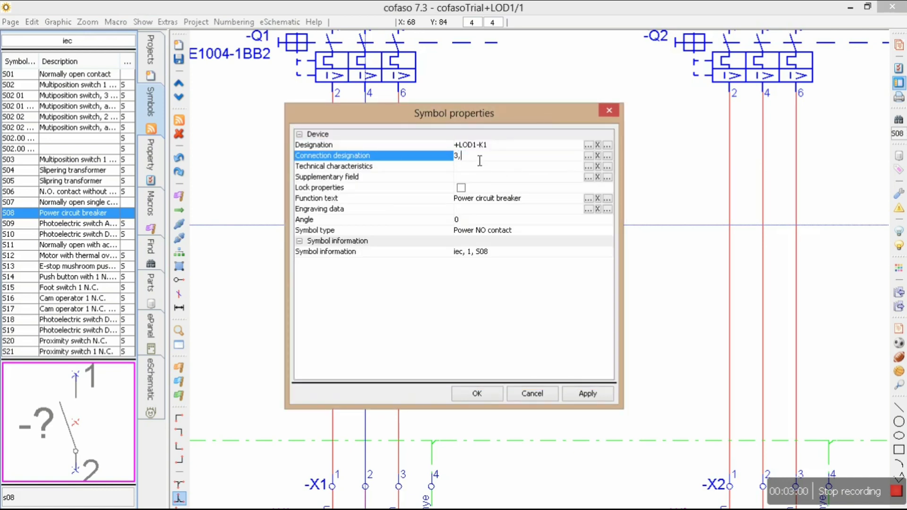
text(4)
click(472, 395)
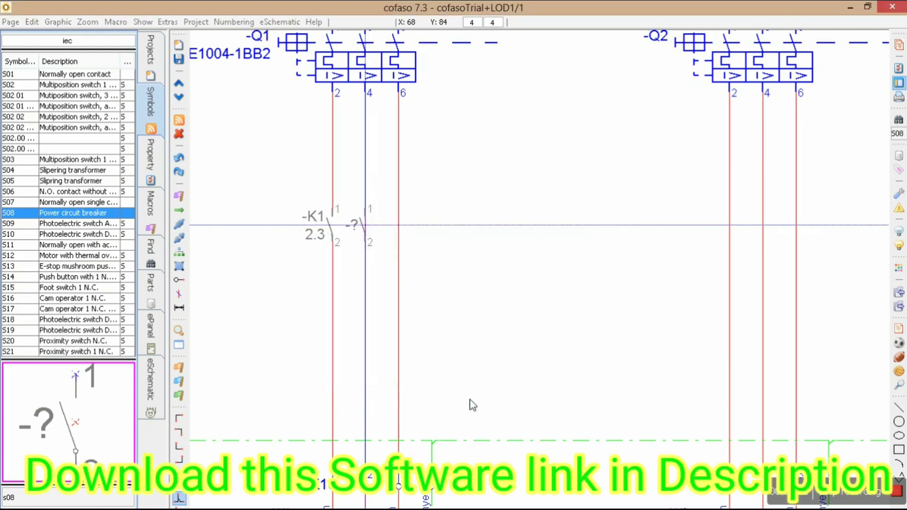
- Place the third K1 contact on phase three with terminals 5,6, then box-select all three
click(400, 236)
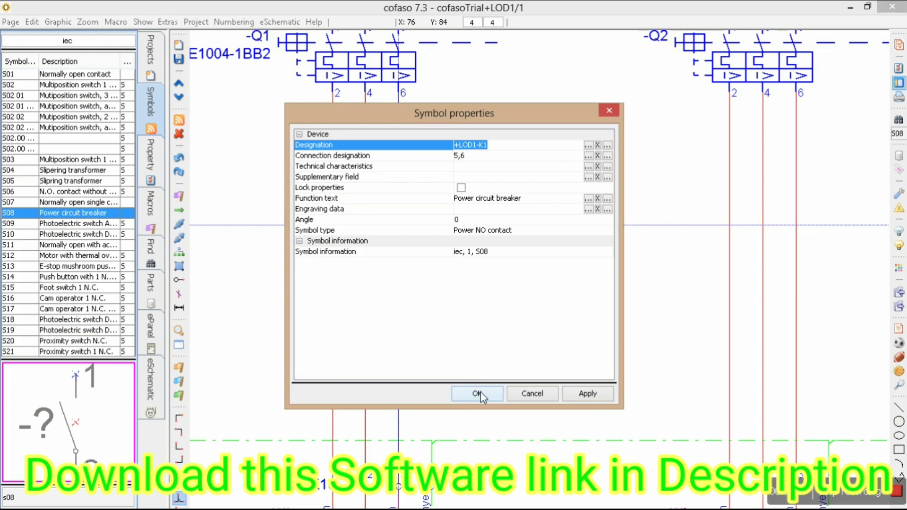
click(480, 392)
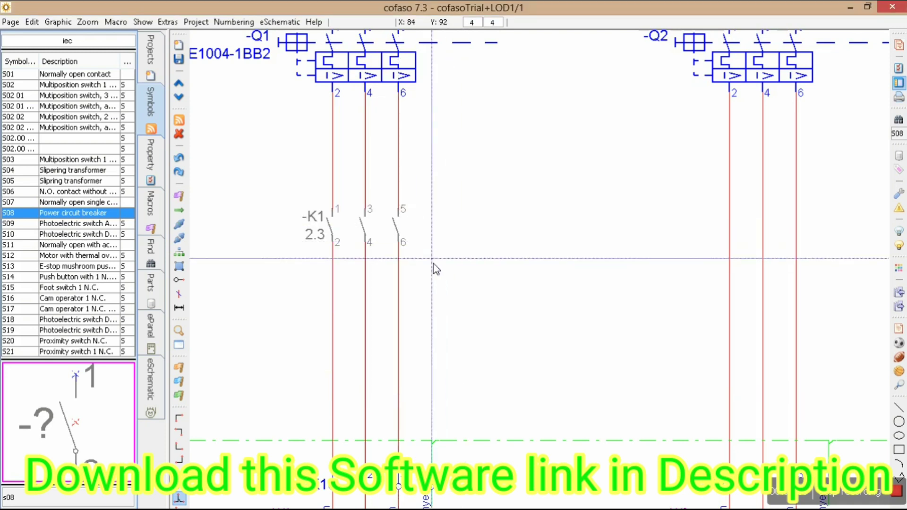
scroll(432, 263, down, 2)
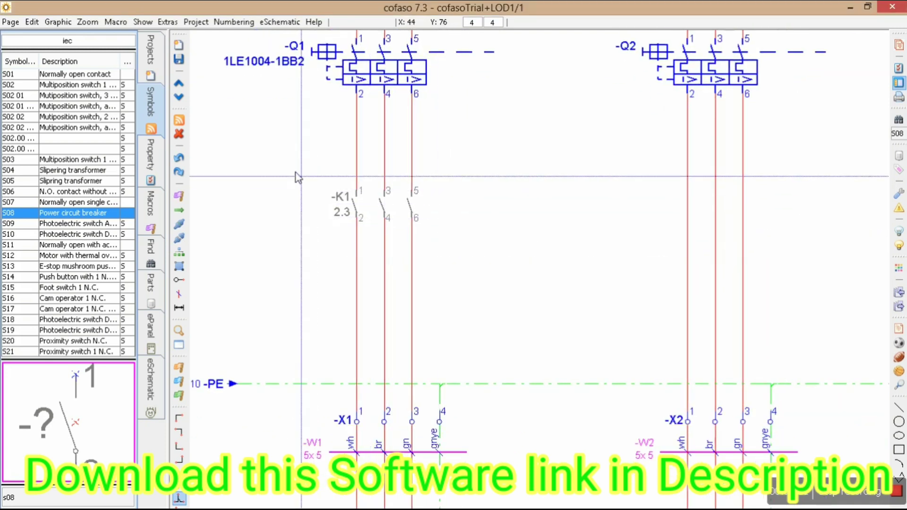
mouse_move(288, 162)
mouse_down()
mouse_move(550, 258)
mouse_move(505, 259)
mouse_up()
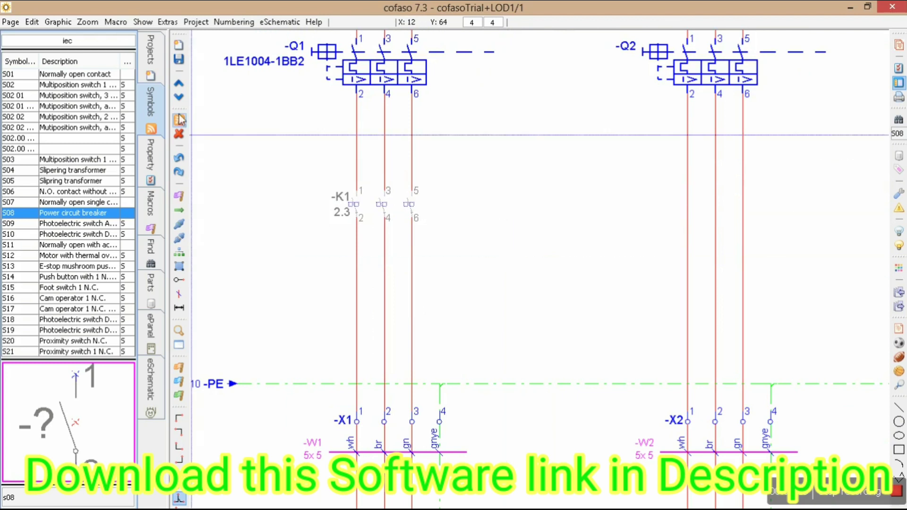
click(150, 50)
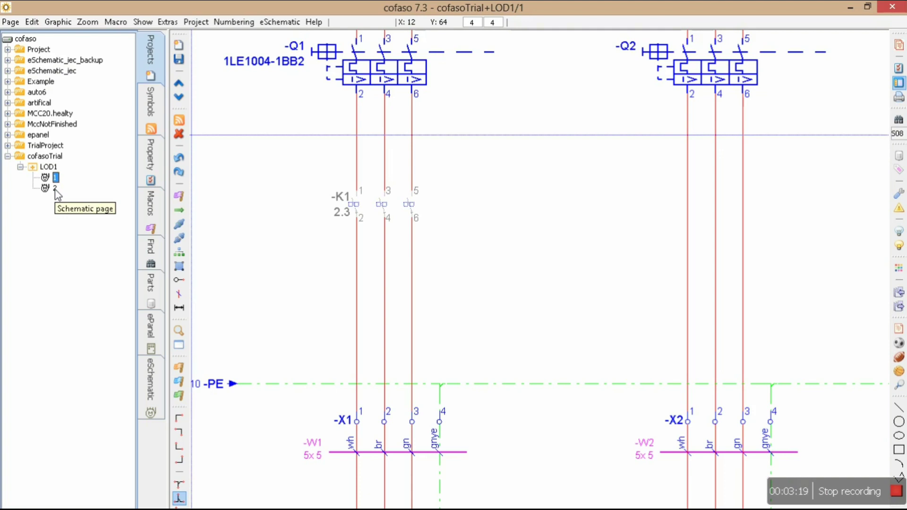
- Save page 1, open page 2, and check K1's contact rows referencing 1.2
double_click(56, 188)
click(441, 278)
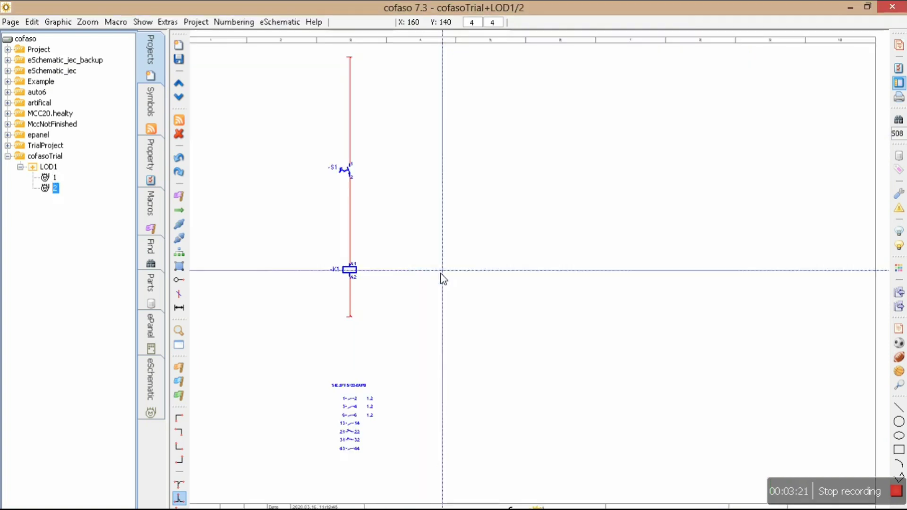
scroll(386, 372, down, 3)
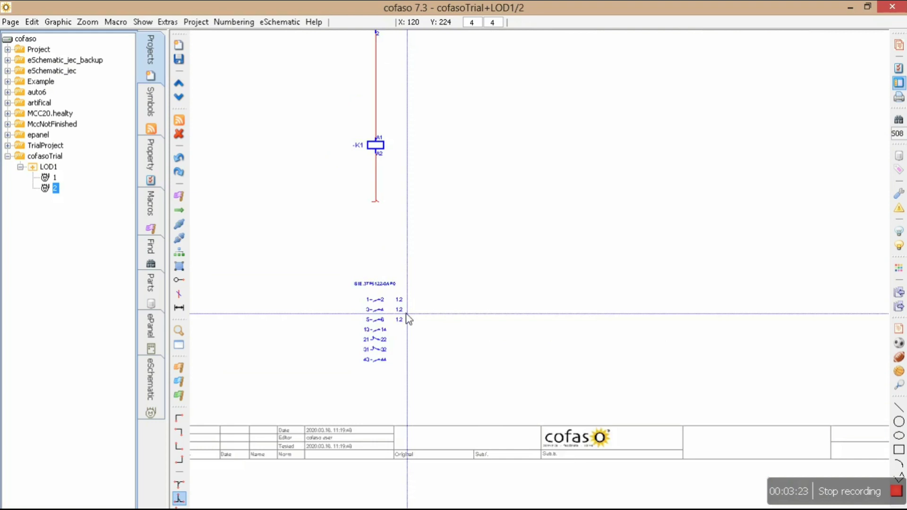
scroll(409, 319, down, 3)
drag(394, 374, 418, 333)
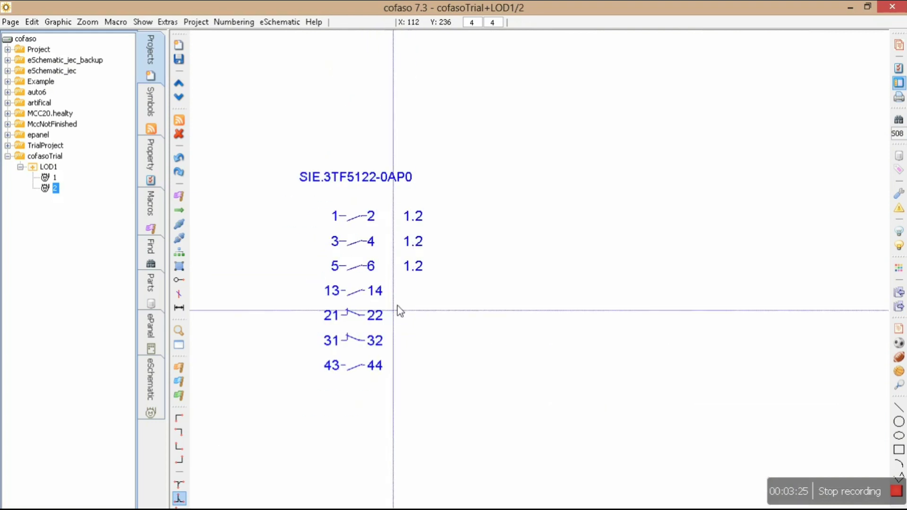
drag(277, 192, 465, 286)
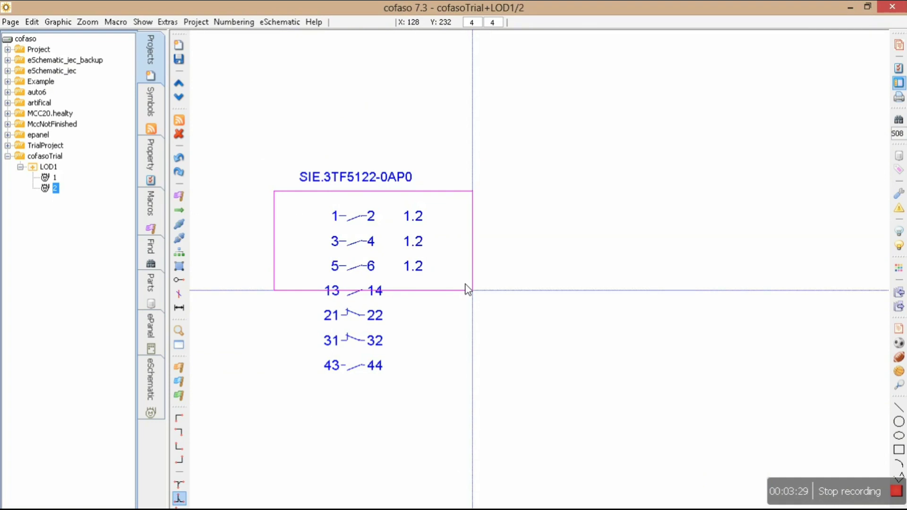
drag(466, 285, 463, 287)
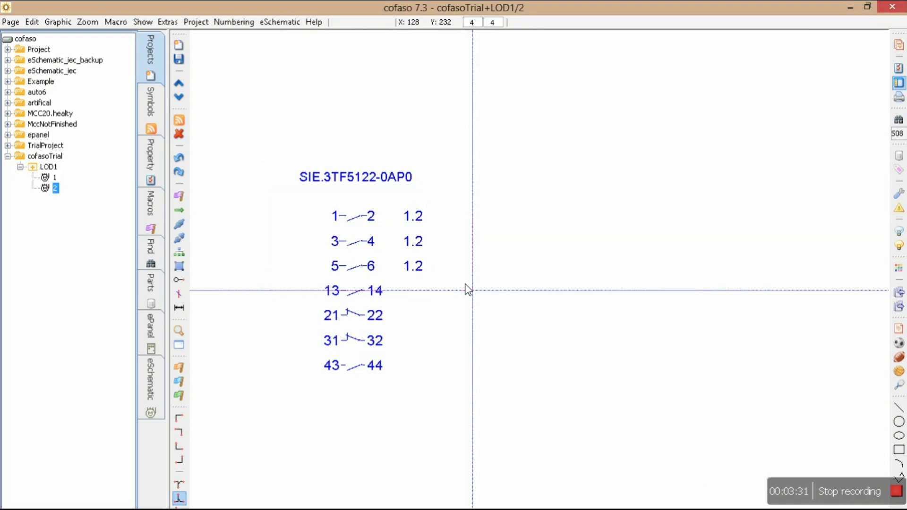
scroll(467, 354, down, 2)
scroll(473, 354, down, 1)
scroll(522, 177, down, 1)
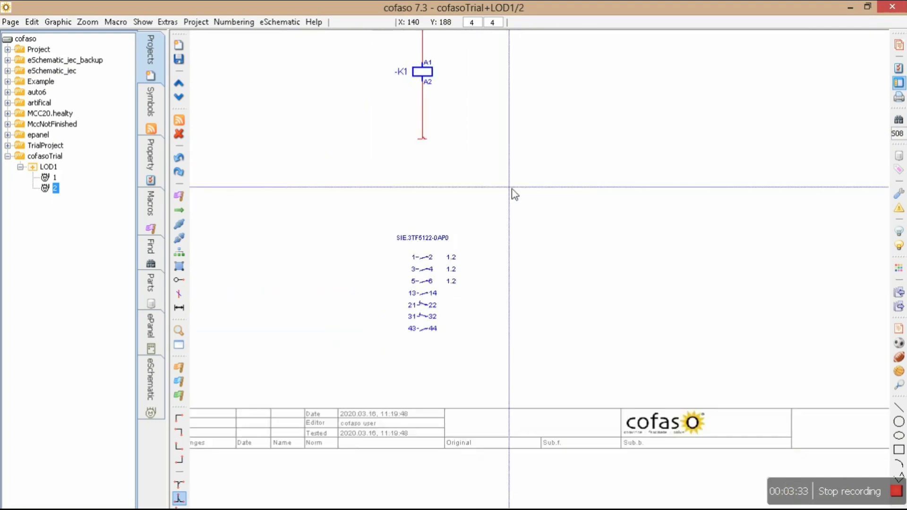
scroll(512, 189, up, 2)
scroll(478, 318, down, 1)
scroll(478, 317, down, 1)
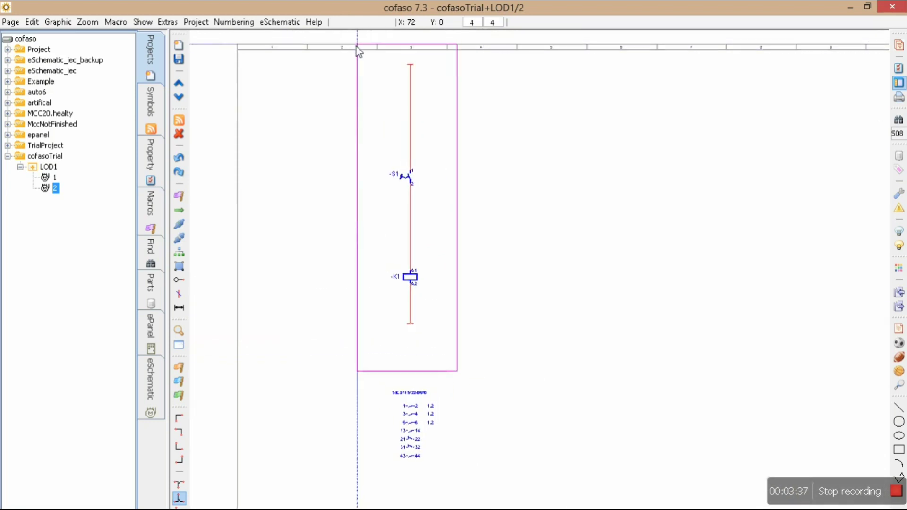
- Box-select the S1–K1 control circuit with its contact table and move it right
drag(453, 370, 359, 45)
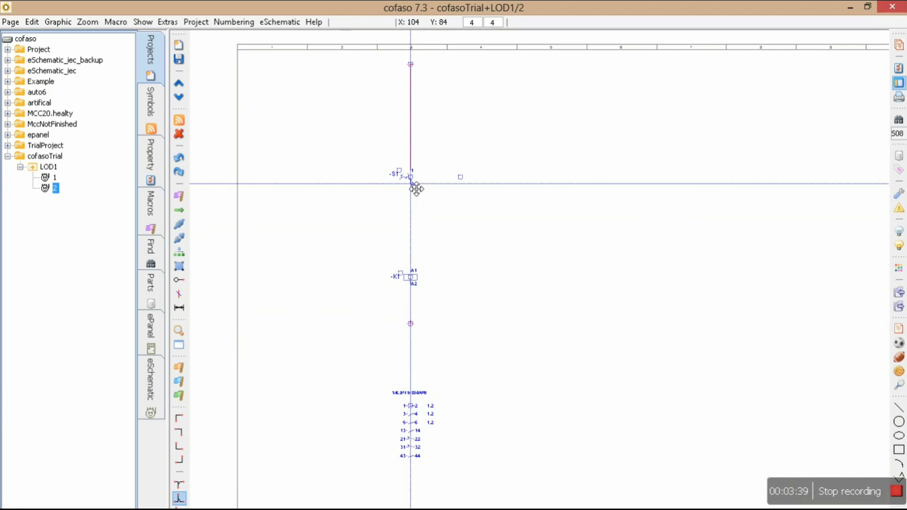
drag(418, 190, 441, 191)
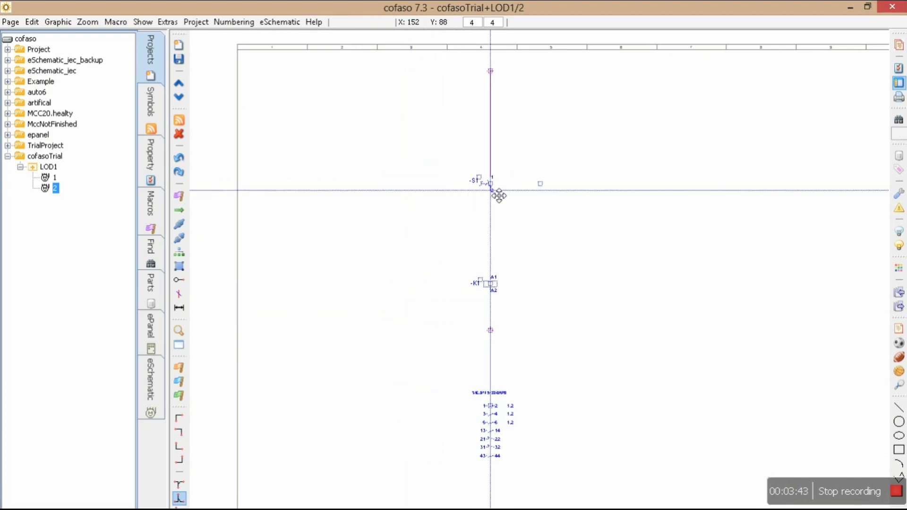
mouse_move(441, 190)
mouse_down()
mouse_move(535, 200)
mouse_move(399, 209)
mouse_up()
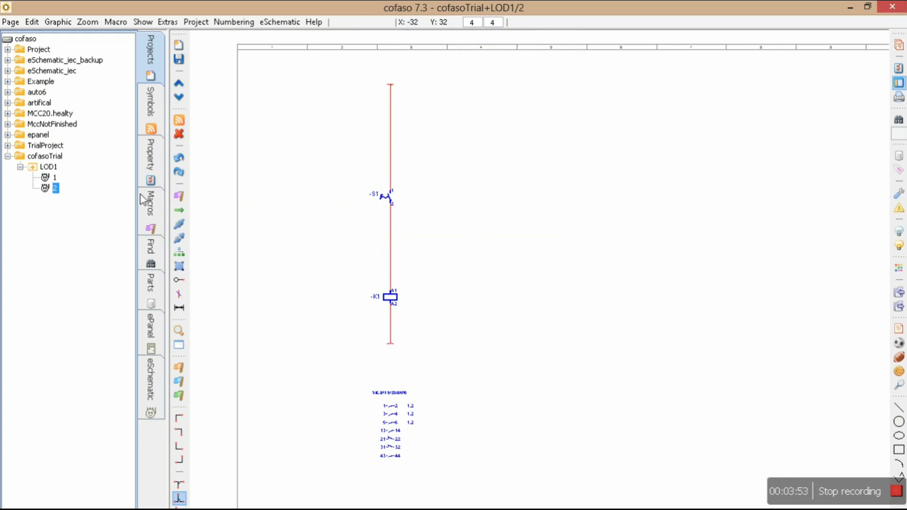
- Place an S01 normally open contact on page 2's right control line, designated +LOD1-Q1
click(150, 102)
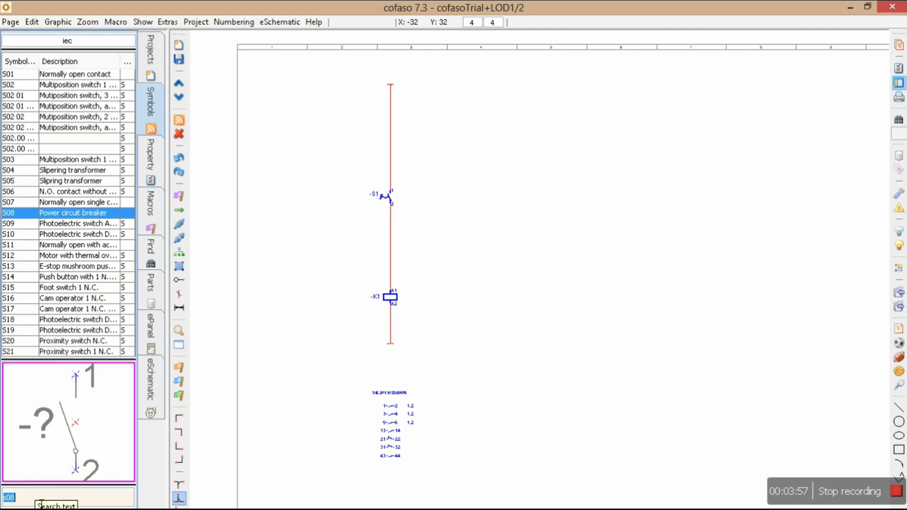
text(s08)
key(BackSpace)
text(1)
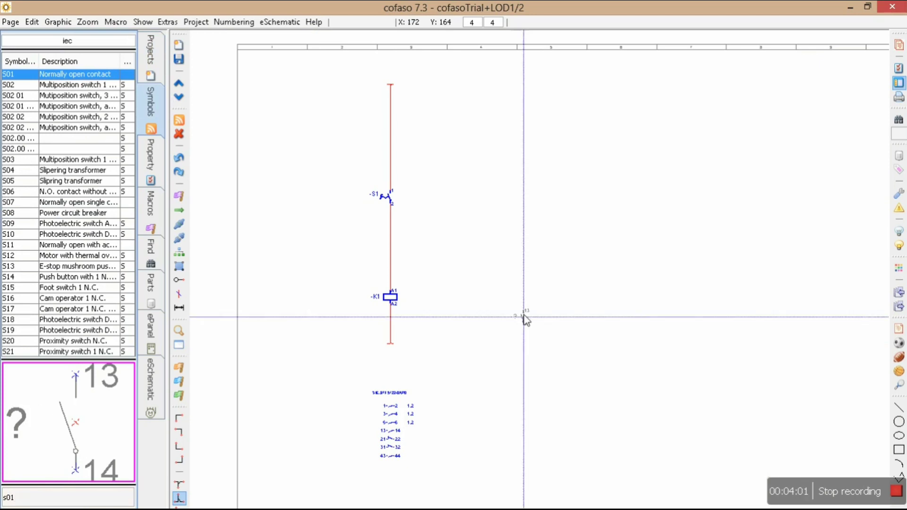
click(624, 184)
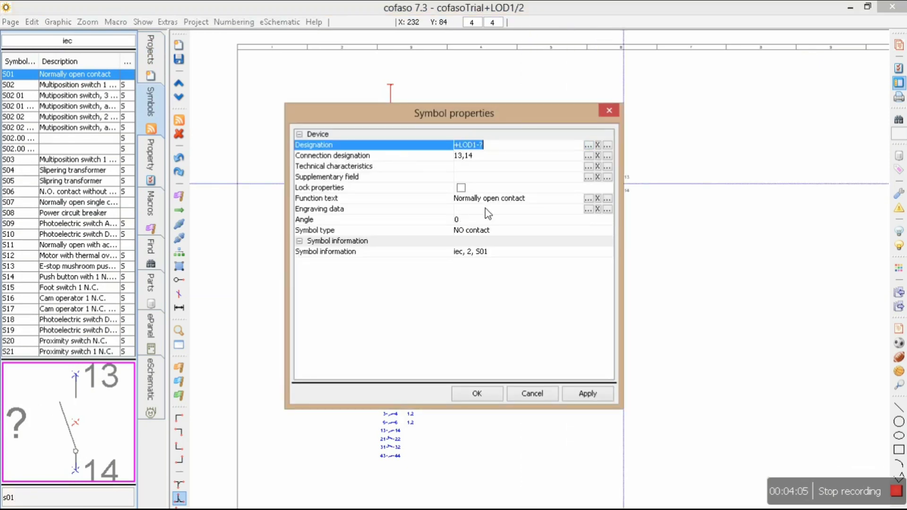
click(588, 145)
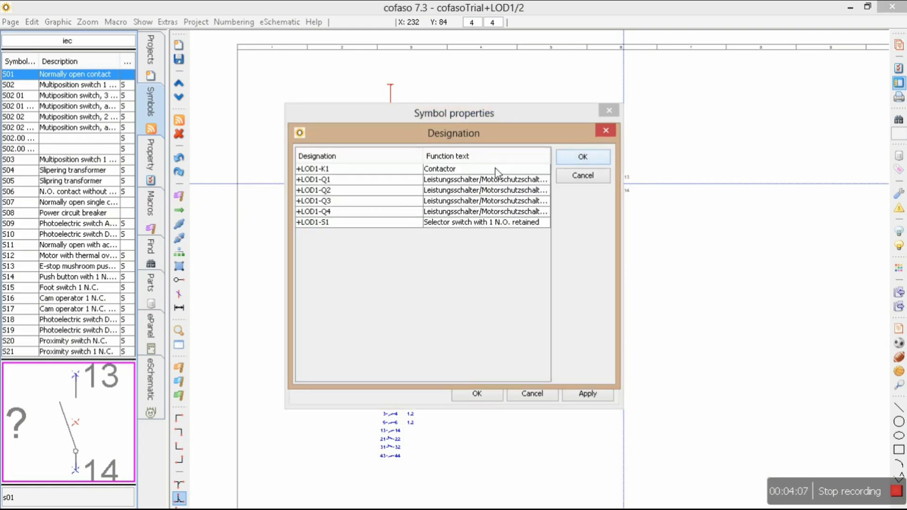
click(329, 180)
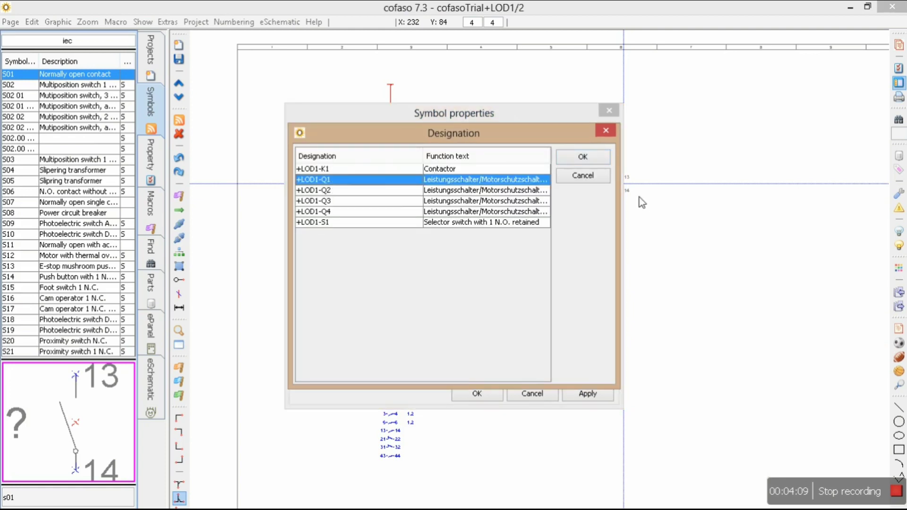
click(581, 157)
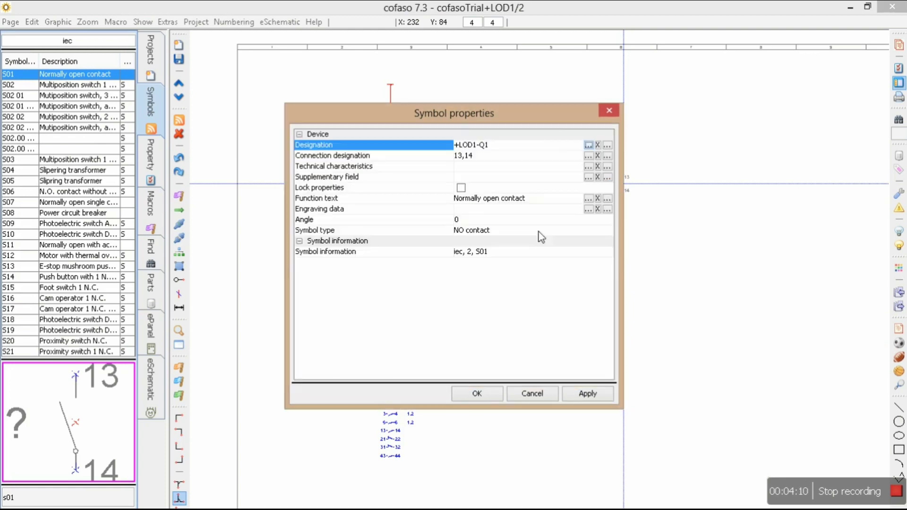
click(477, 395)
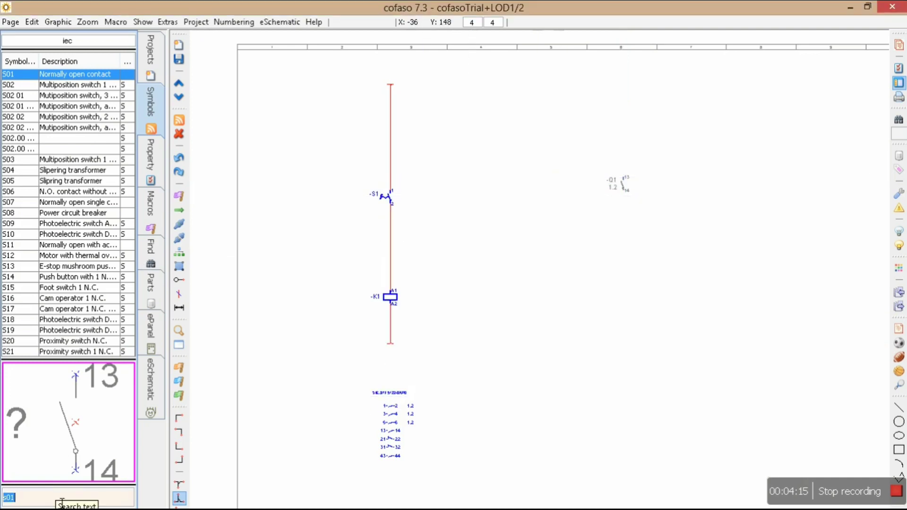
text(o01)
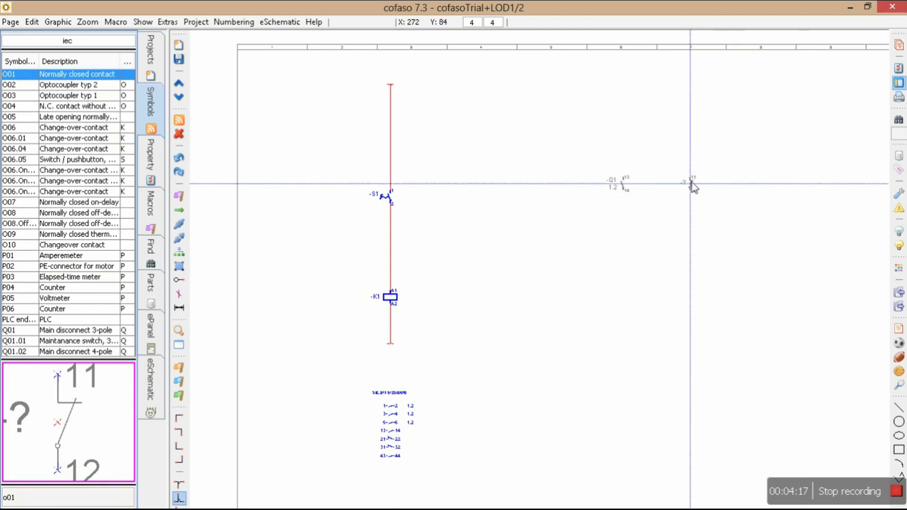
- Place an O01 normally closed contact beside it, designated +LOD1-Q1 (11-12)
click(658, 184)
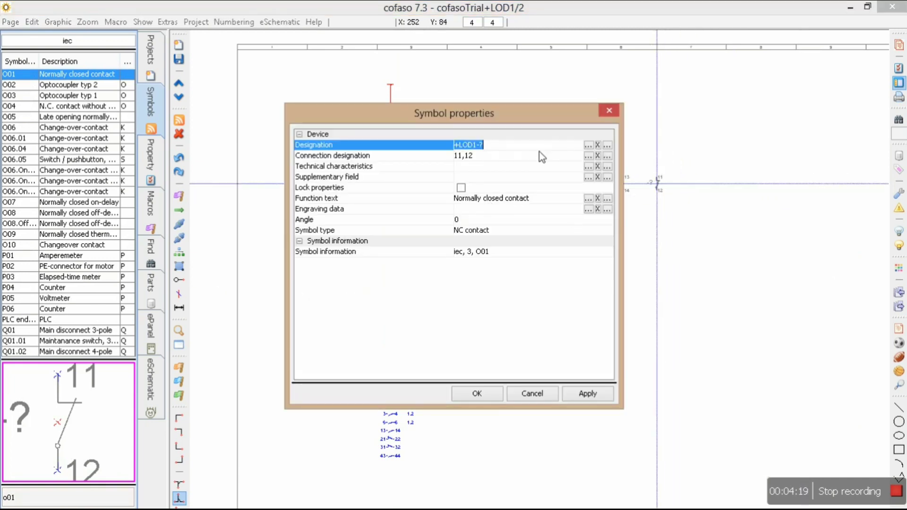
click(587, 145)
click(428, 168)
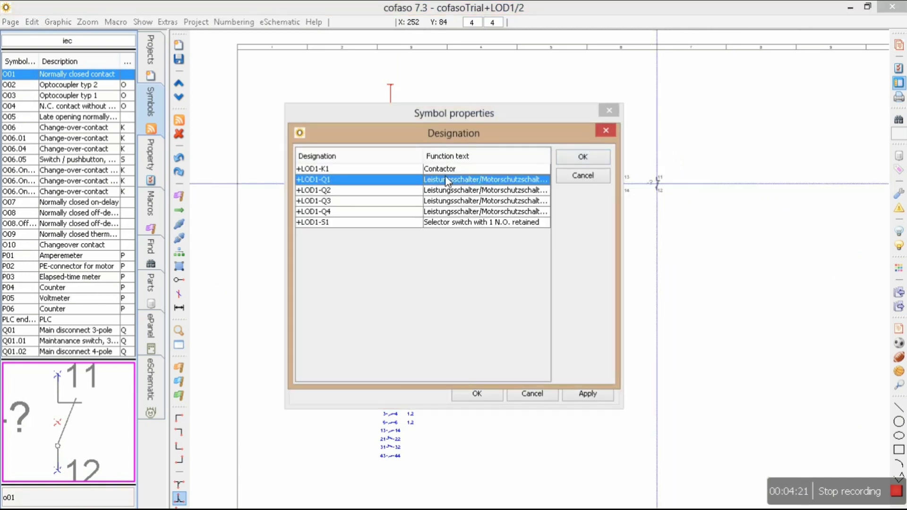
click(575, 159)
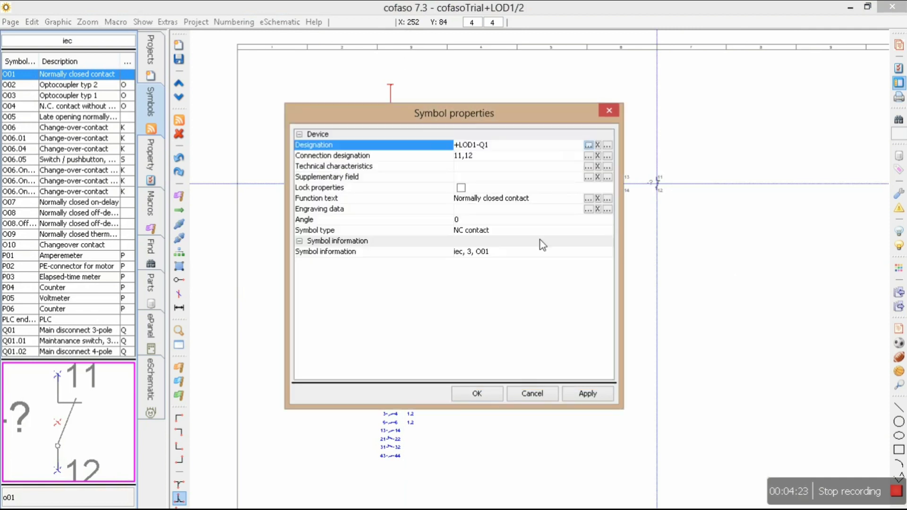
click(476, 393)
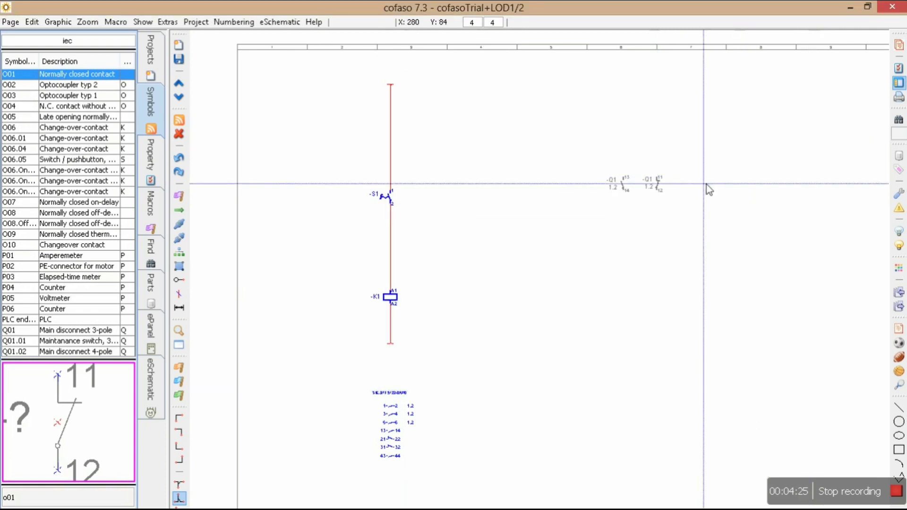
- Save page 2, open page 1, and check Q1's auxiliary contacts referenced at 2.6 and 2.7
click(152, 71)
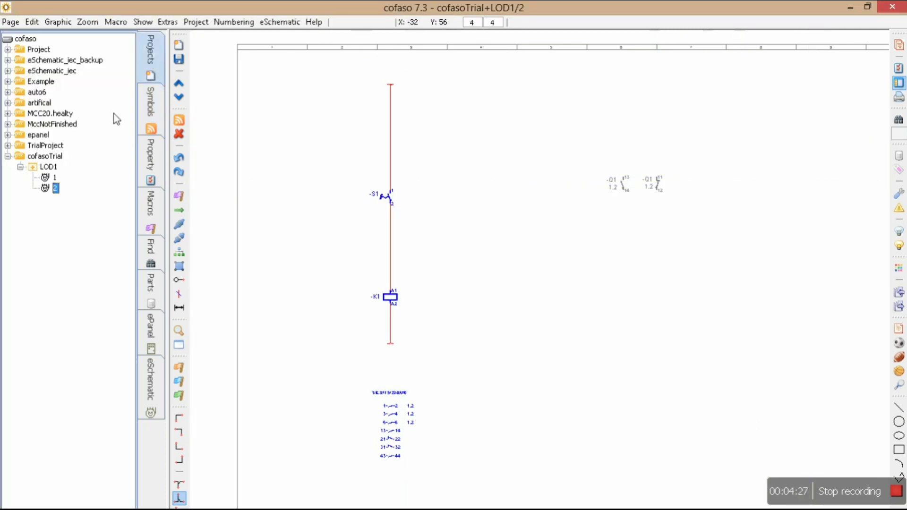
double_click(55, 178)
click(419, 283)
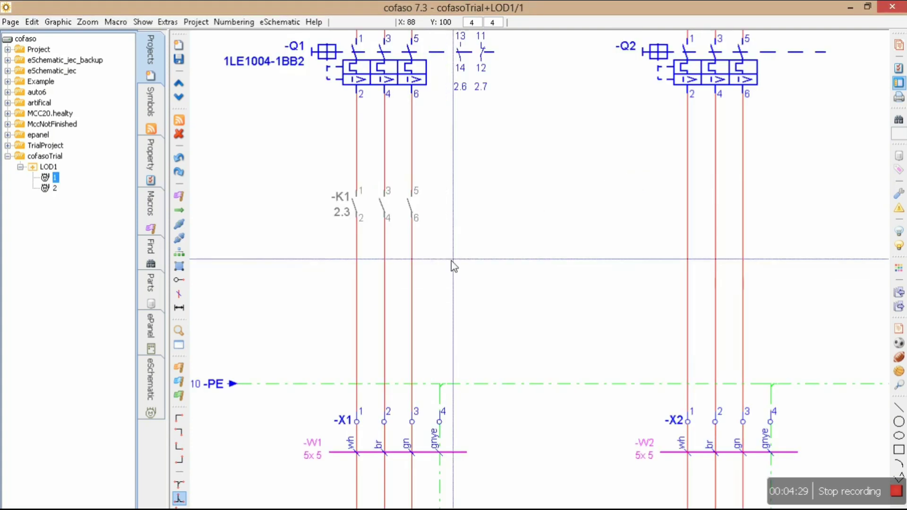
scroll(489, 360, up, 4)
scroll(489, 360, up, 1)
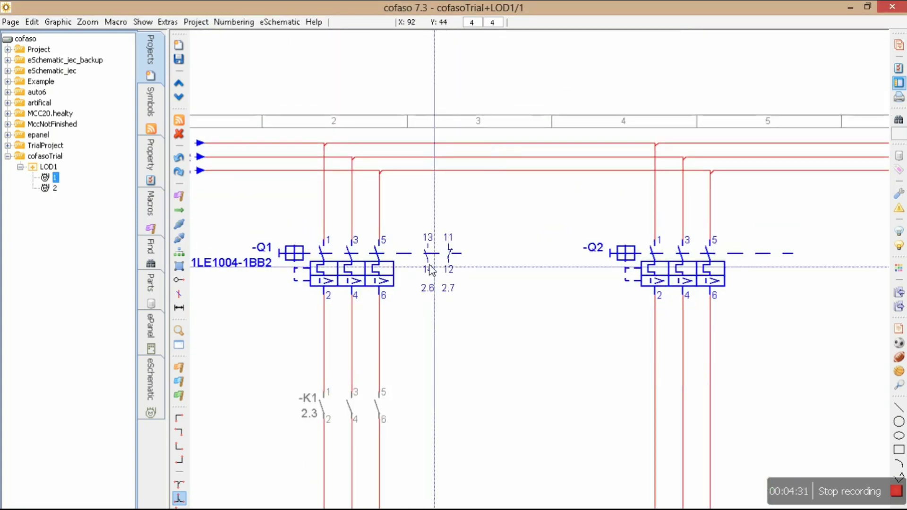
drag(408, 211, 476, 337)
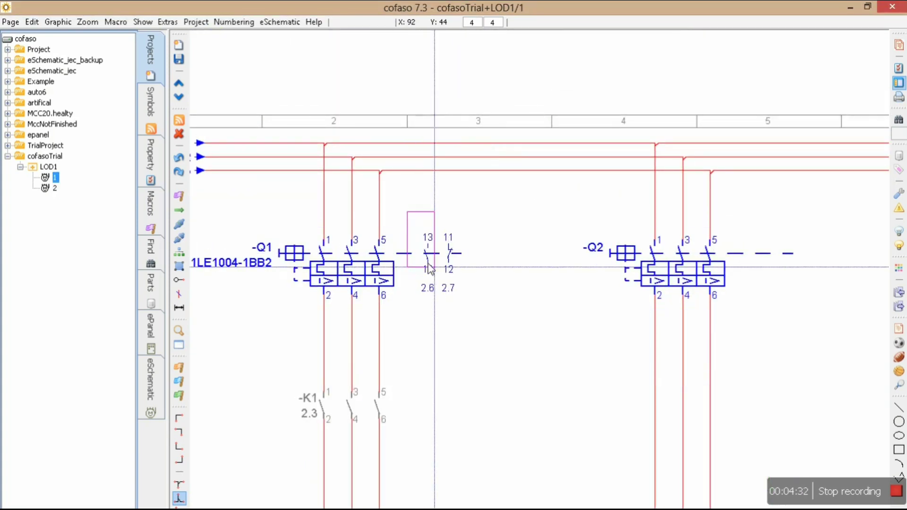
click(478, 338)
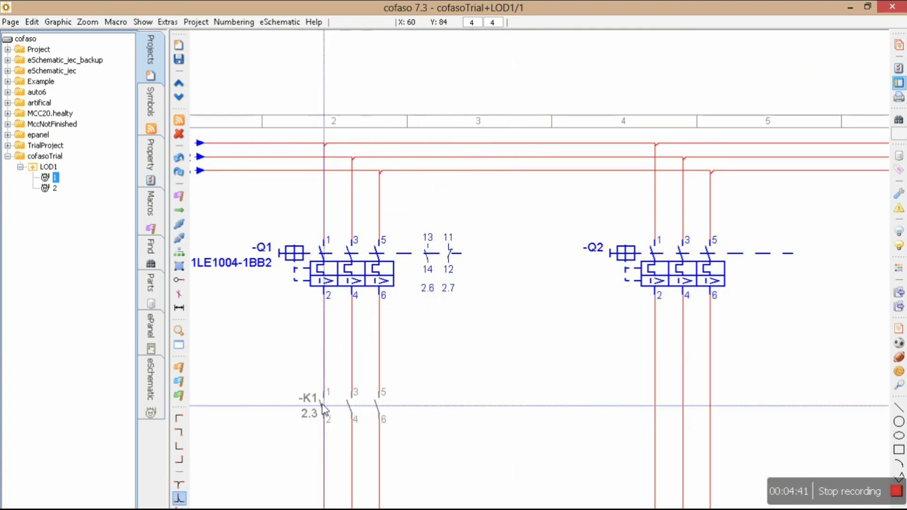
scroll(496, 298, down, 3)
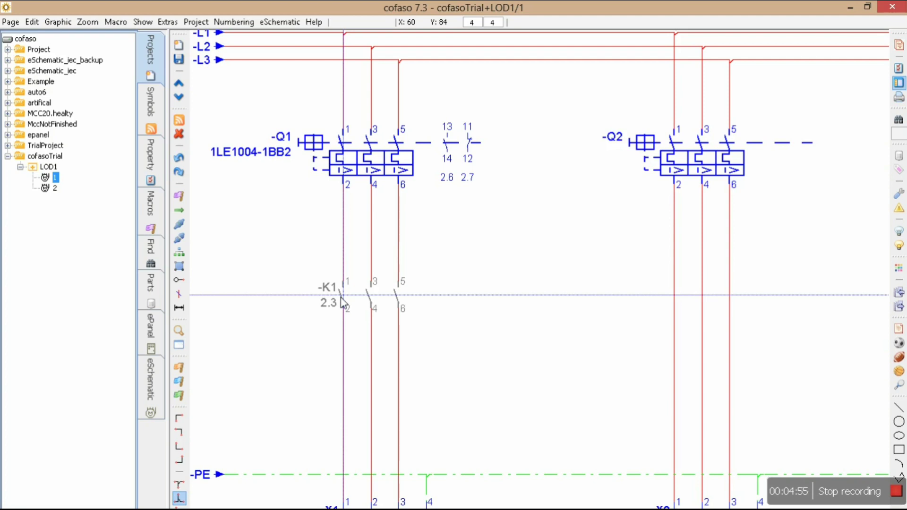
key(Page_Down)
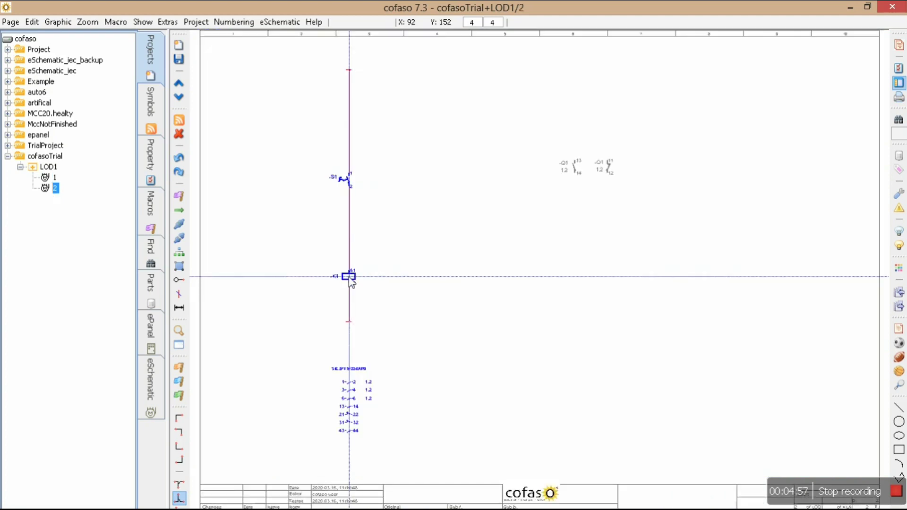
key(Page_Up)
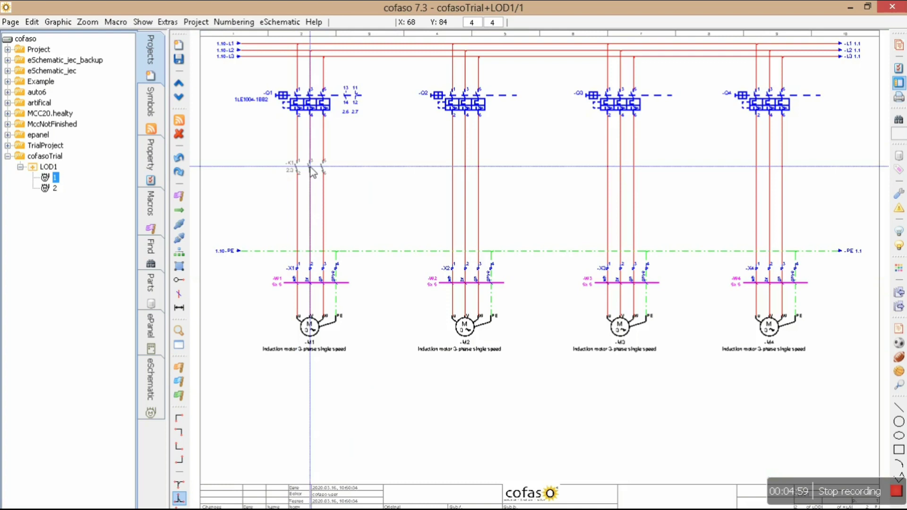
key(Page_Down)
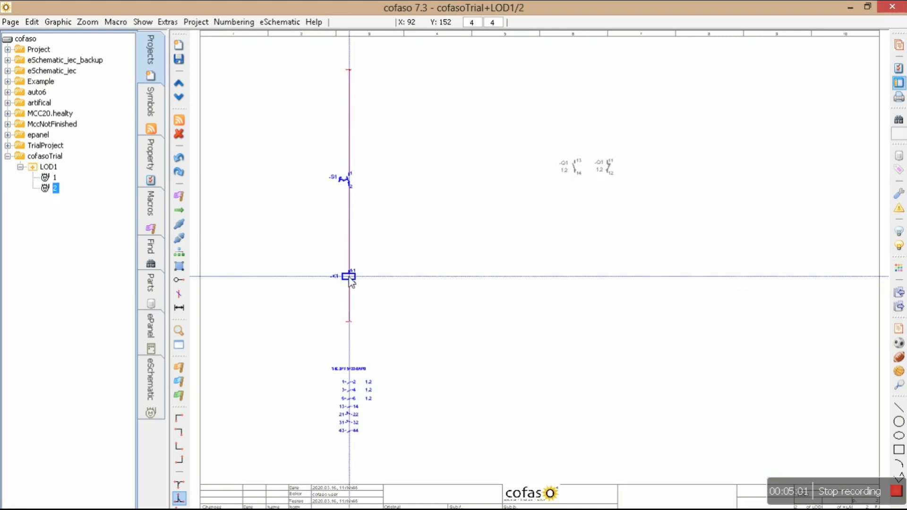
key(Page_Up)
key(Page_Down)
key(Page_Up)
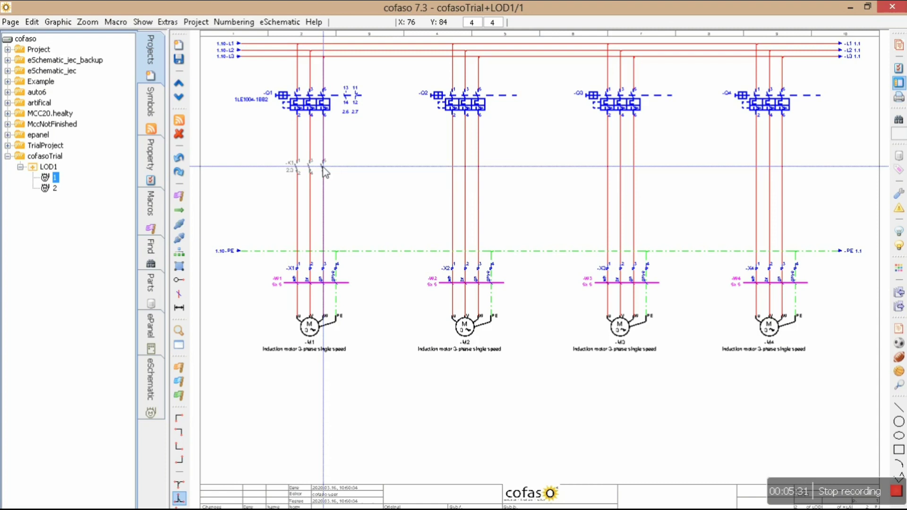
key(Page_Down)
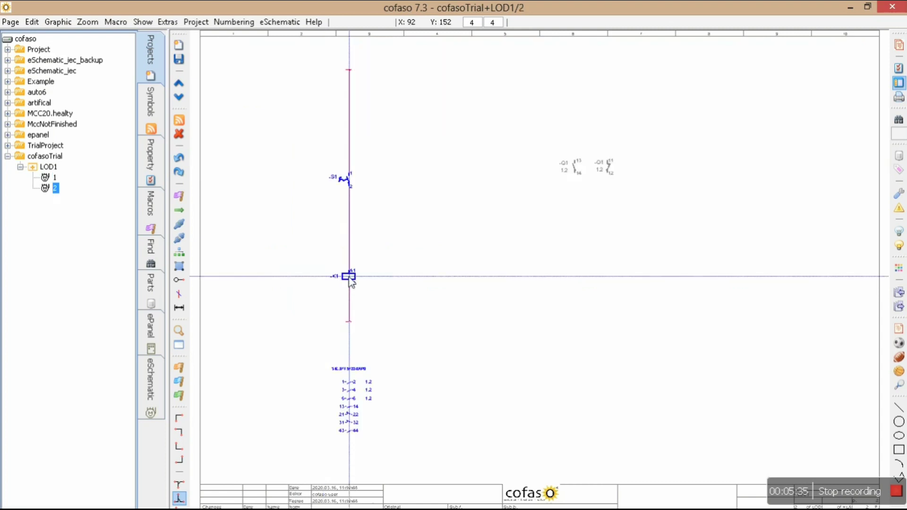
key(Page_Up)
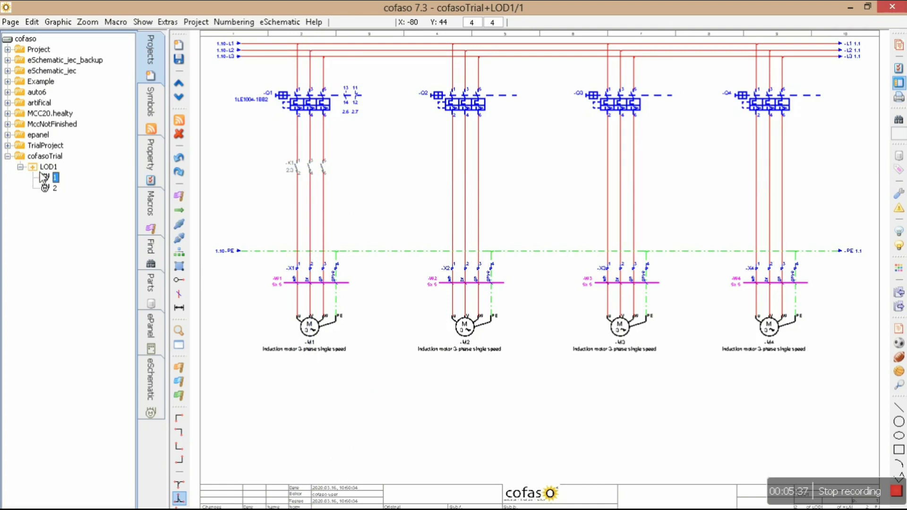
- Open page 2 and flip between pages 1 and 2 to compare, ending on page 2
click(55, 188)
scroll(570, 168, up, 2)
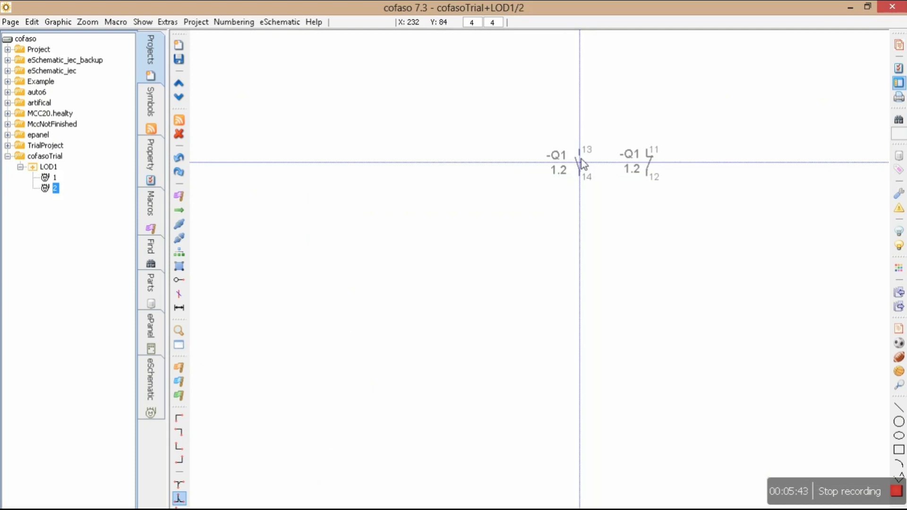
key(Page_Up)
key(Page_Down)
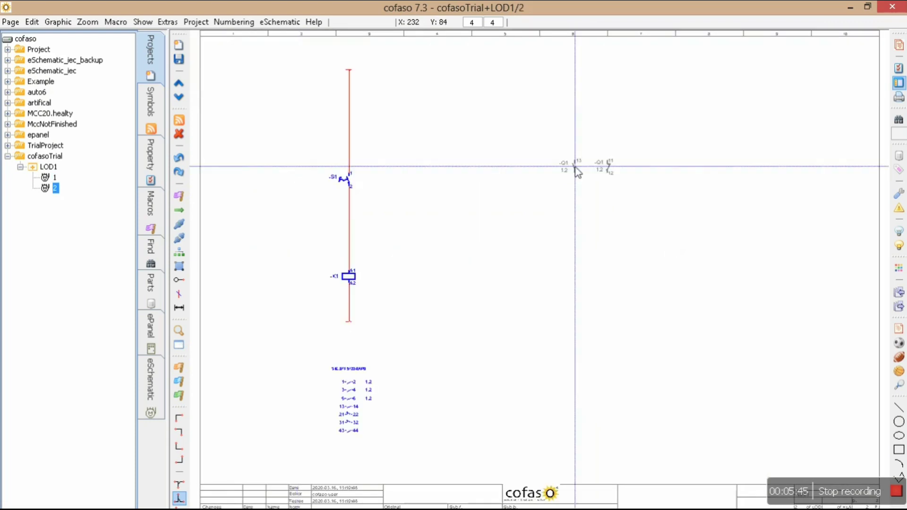
key(Page_Up)
key(Page_Down)
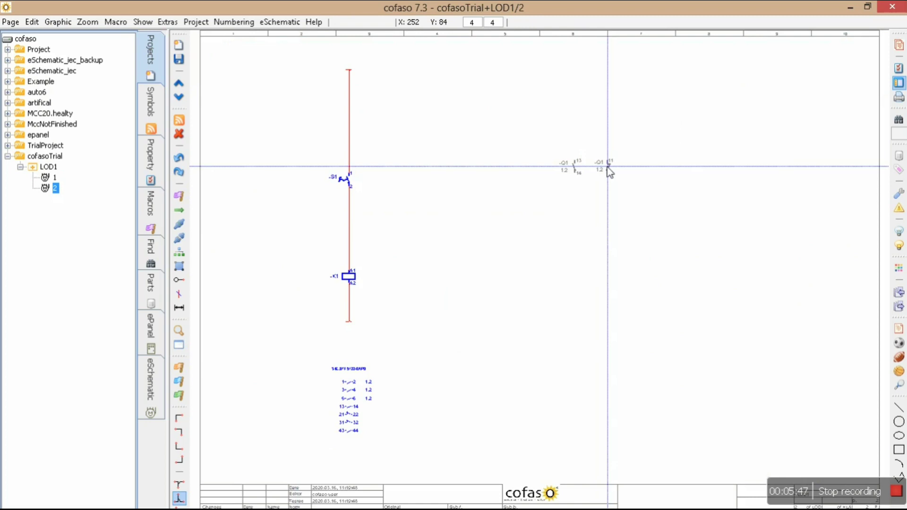
key(Page_Up)
key(Page_Down)
key(Page_Up)
key(Page_Down)
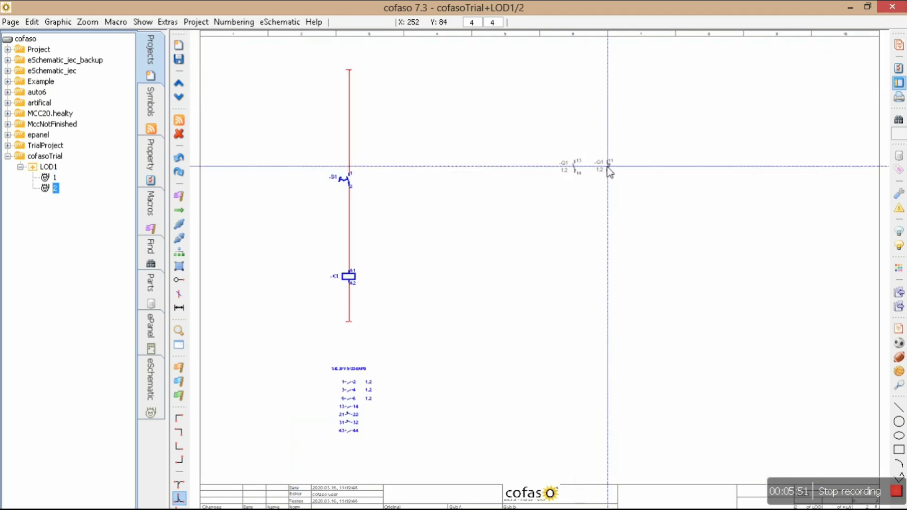